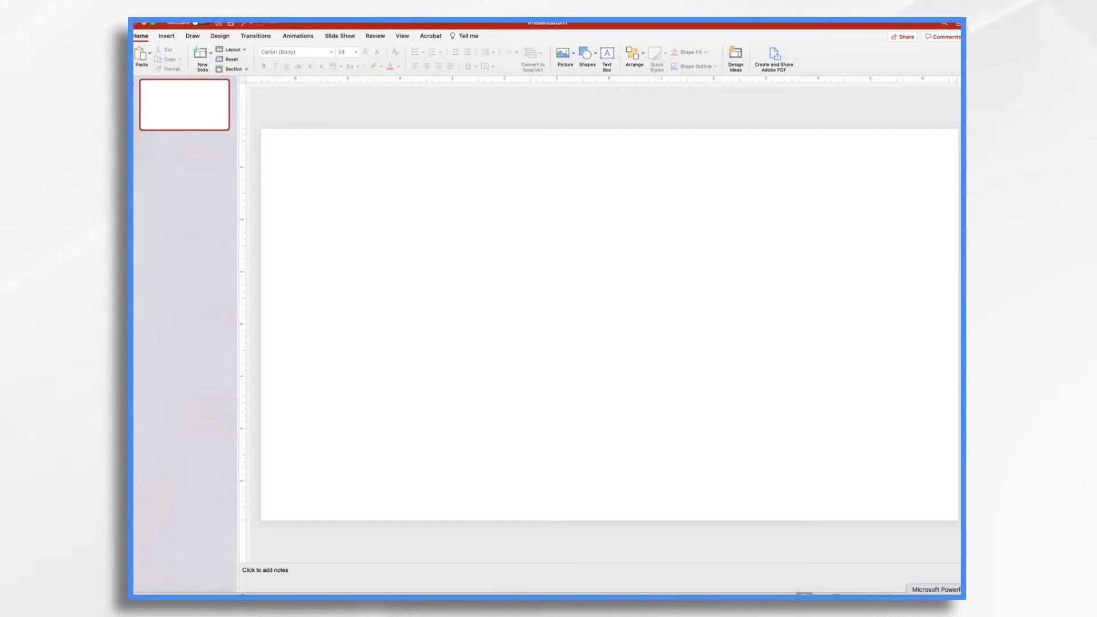
- Draw a roughly 5.17 by 4.8 inch right block arrow mid-slide and fill it Standard red
{"action": "left_click", "coordinate": [170, 39]}
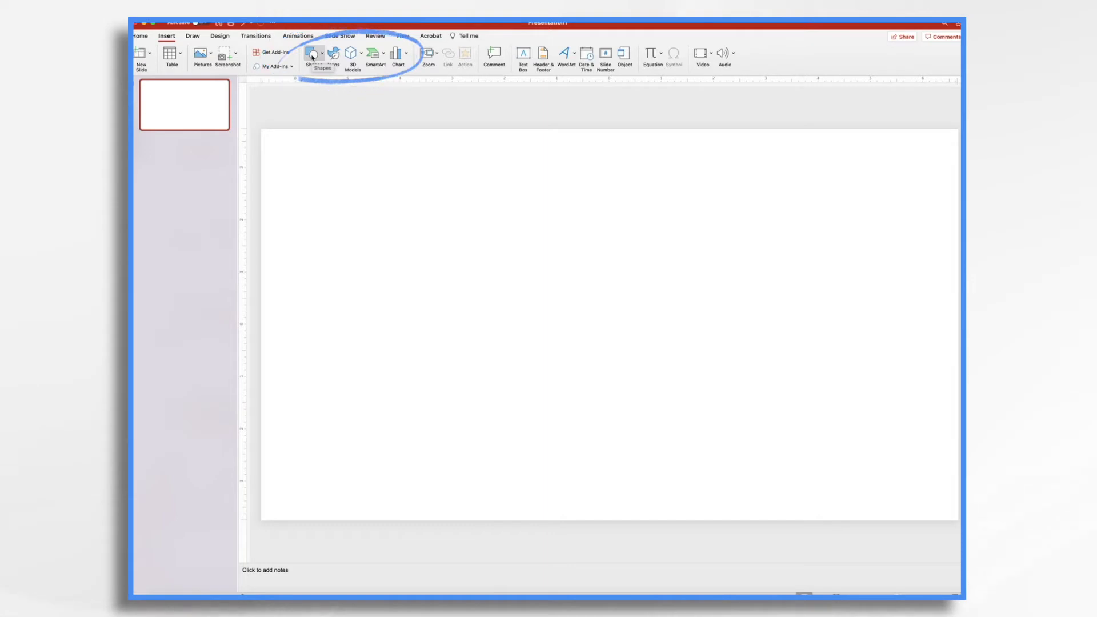
{"action": "left_click", "coordinate": [311, 55]}
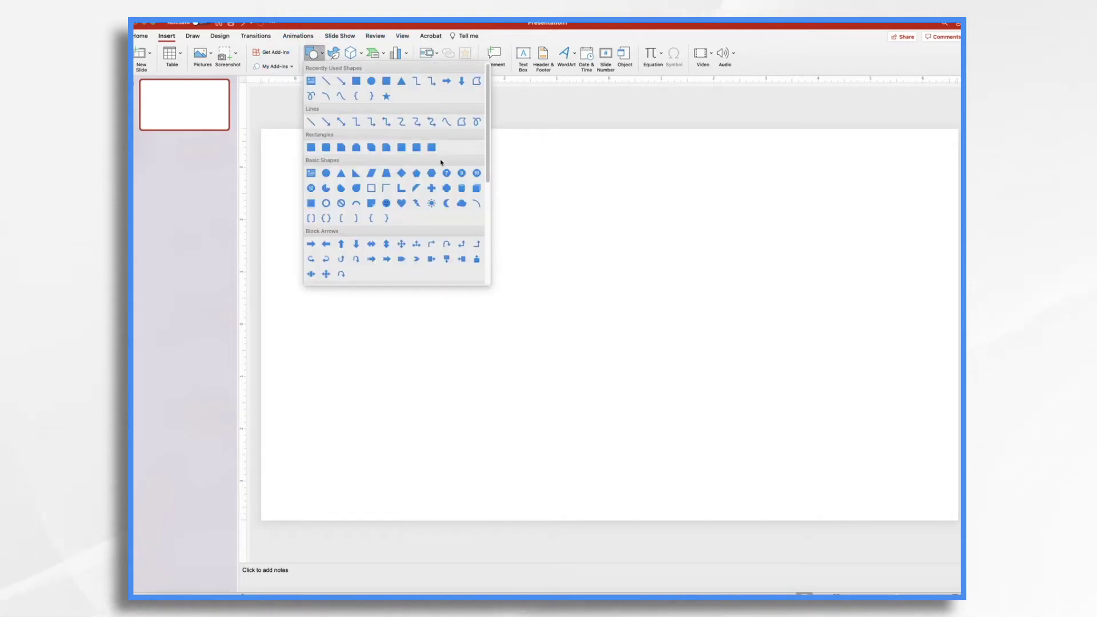
{"action": "left_click", "coordinate": [447, 82]}
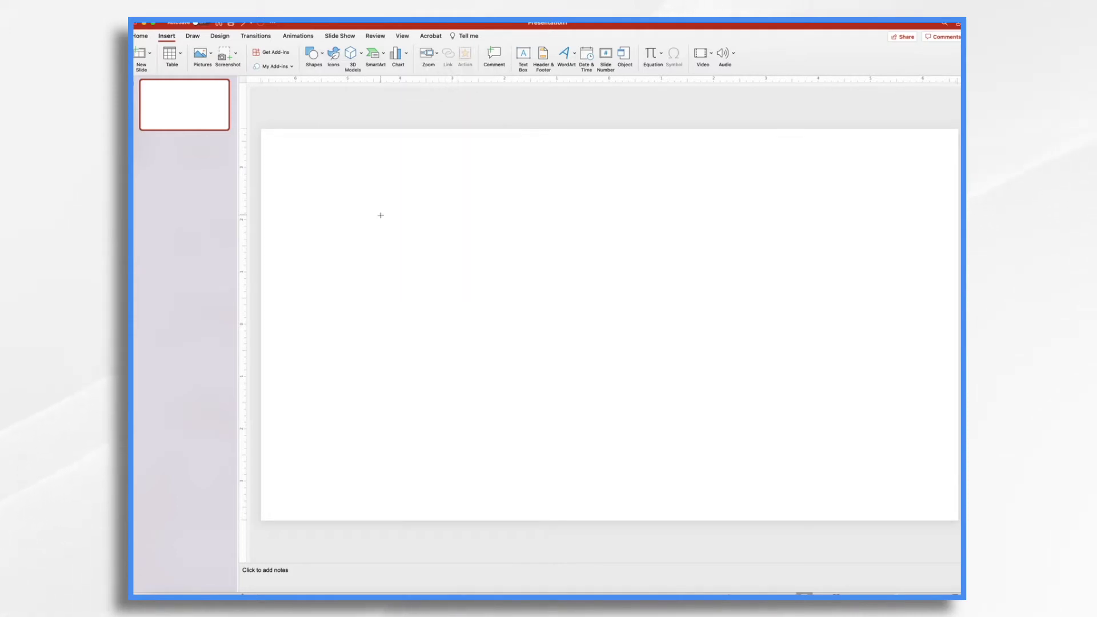
{"action": "left_click_drag", "start_coordinate": [381, 215], "coordinate": [609, 429]}
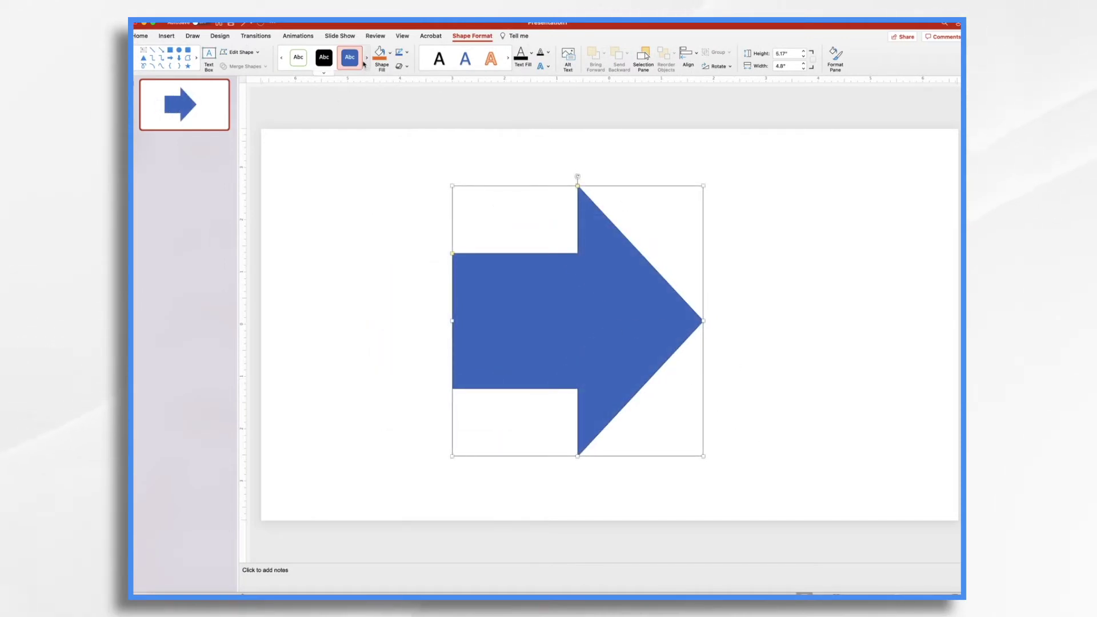
{"action": "left_click", "coordinate": [391, 54]}
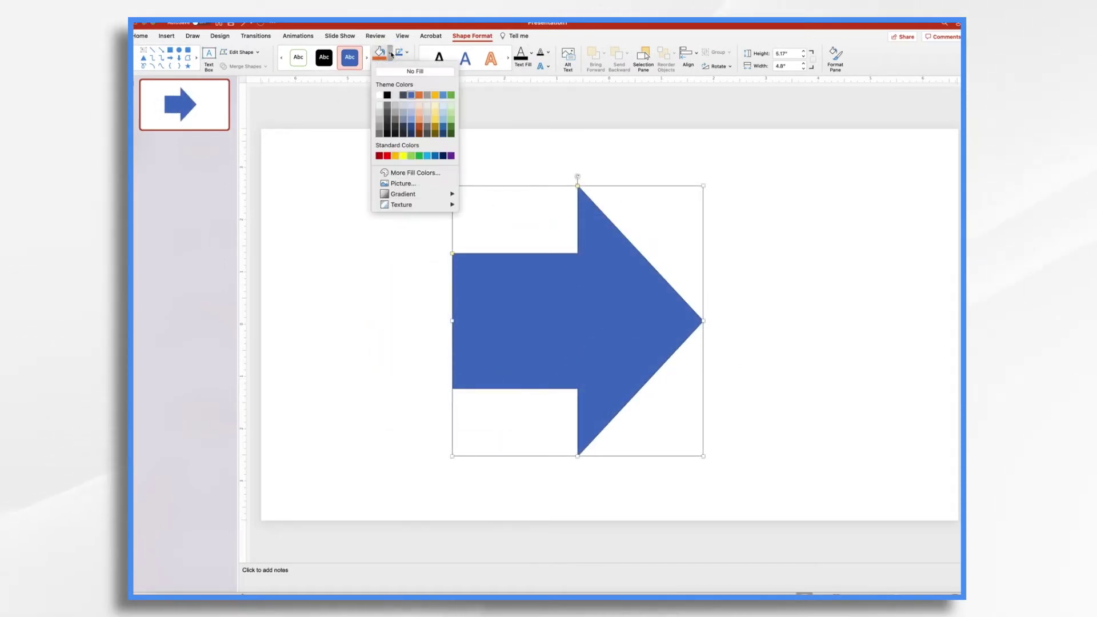
{"action": "left_click", "coordinate": [387, 156]}
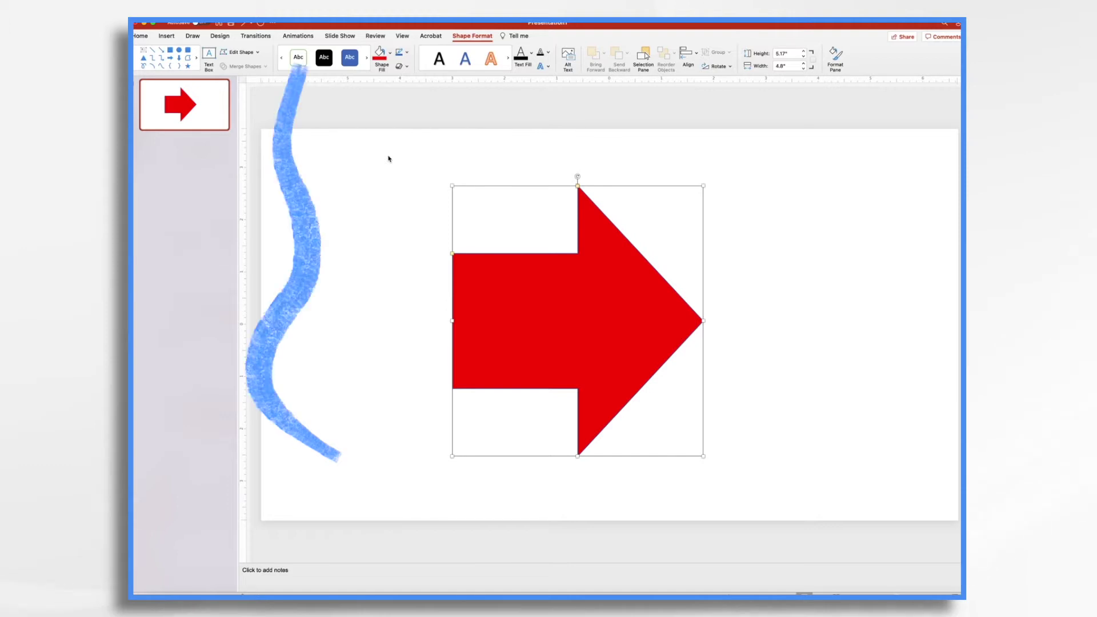
- Show PowerPoint's Animations tools for the arrow, then play the Doodly scene preview
{"action": "left_click", "coordinate": [298, 37]}
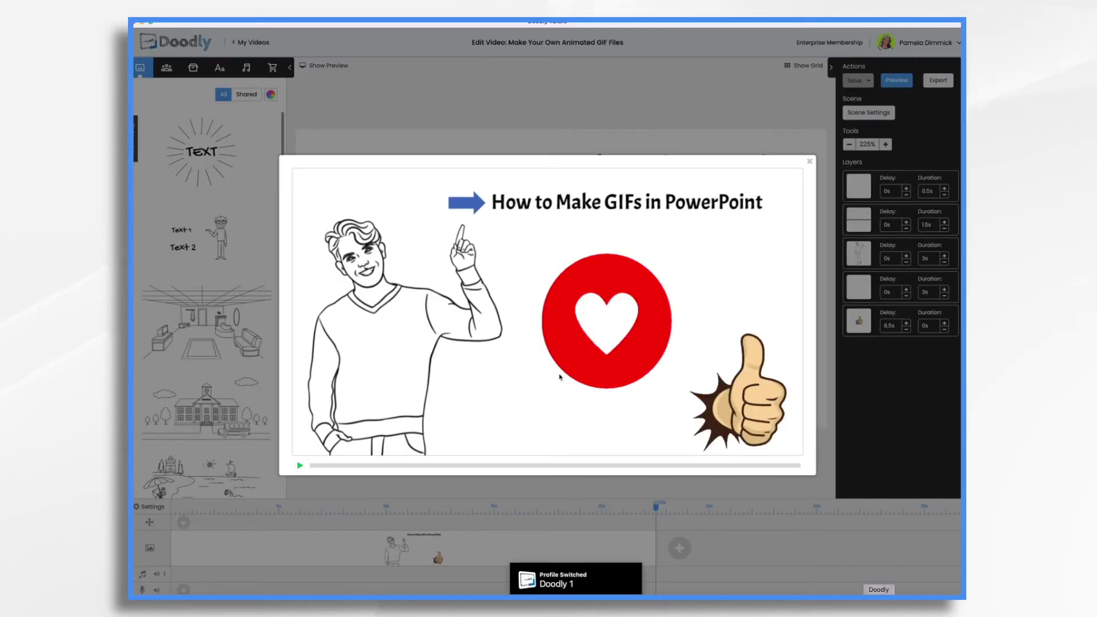
{"action": "left_click", "coordinate": [301, 470]}
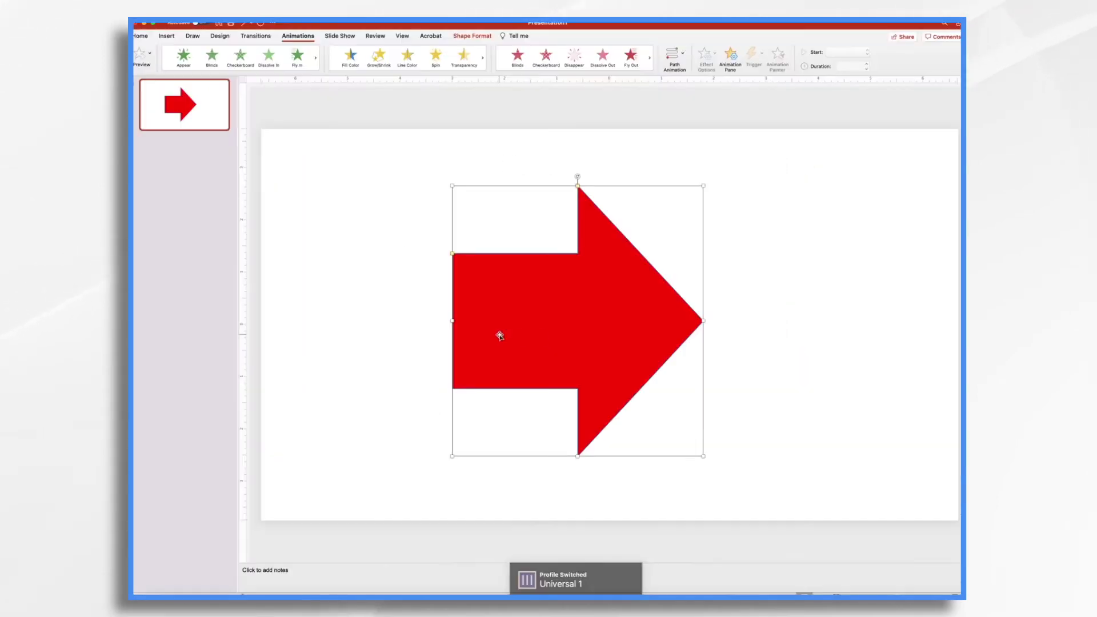
- Apply the Fly In entrance effect to the red arrow and preview it twice
{"action": "left_click", "coordinate": [298, 57]}
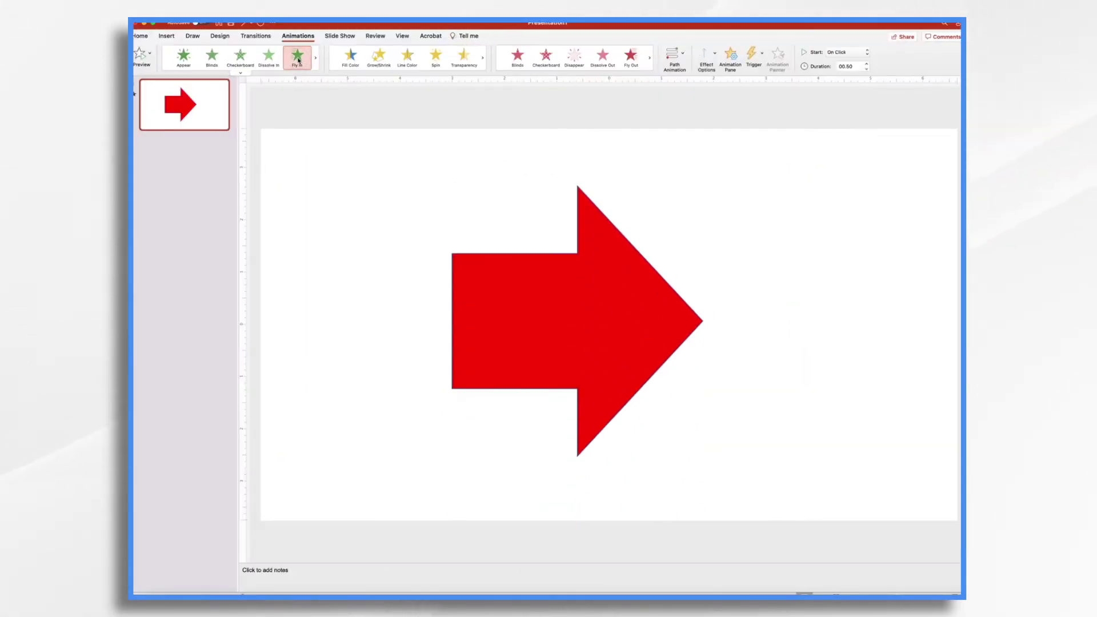
{"action": "left_click", "coordinate": [138, 55]}
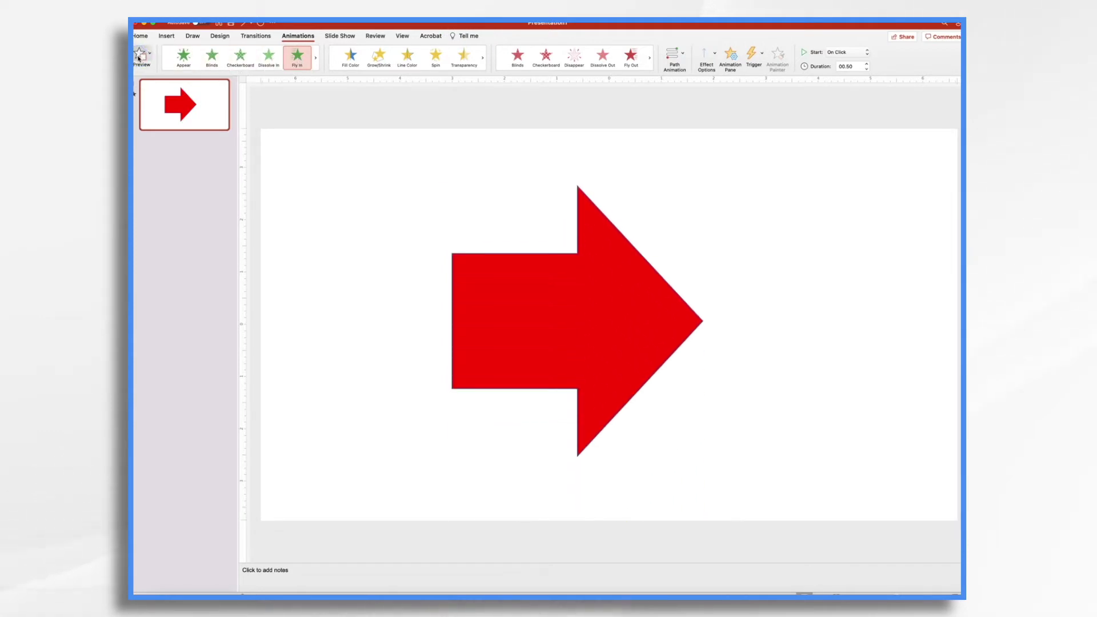
{"action": "left_click", "coordinate": [138, 56]}
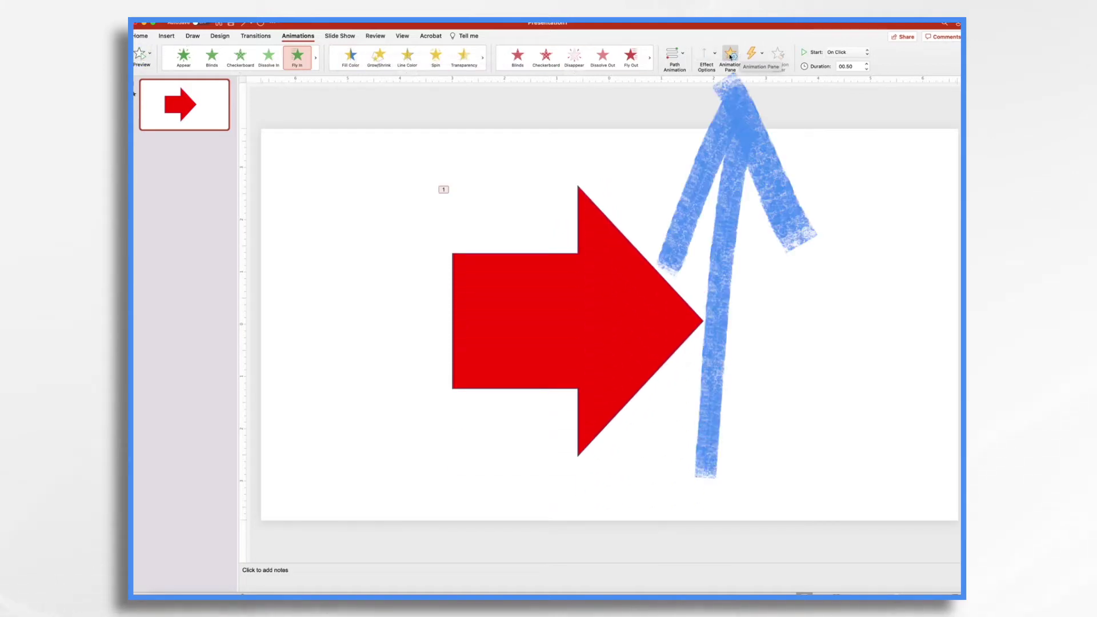
- In the Animation Pane, set the arrow's Fly In direction to From Left and preview it
{"action": "left_click", "coordinate": [730, 55]}
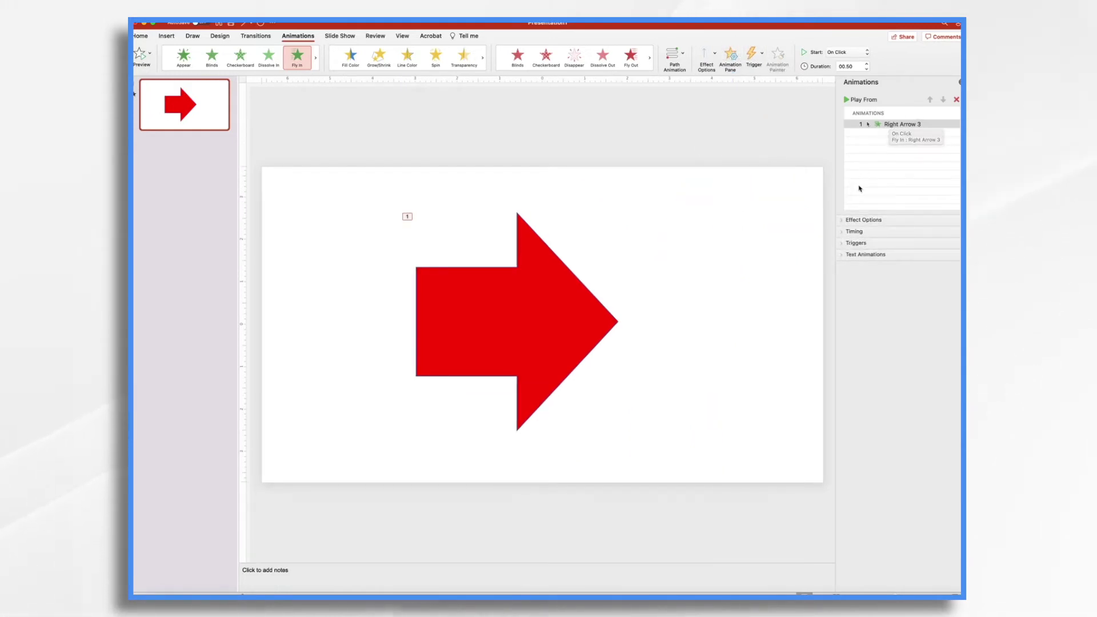
{"action": "left_click", "coordinate": [842, 220]}
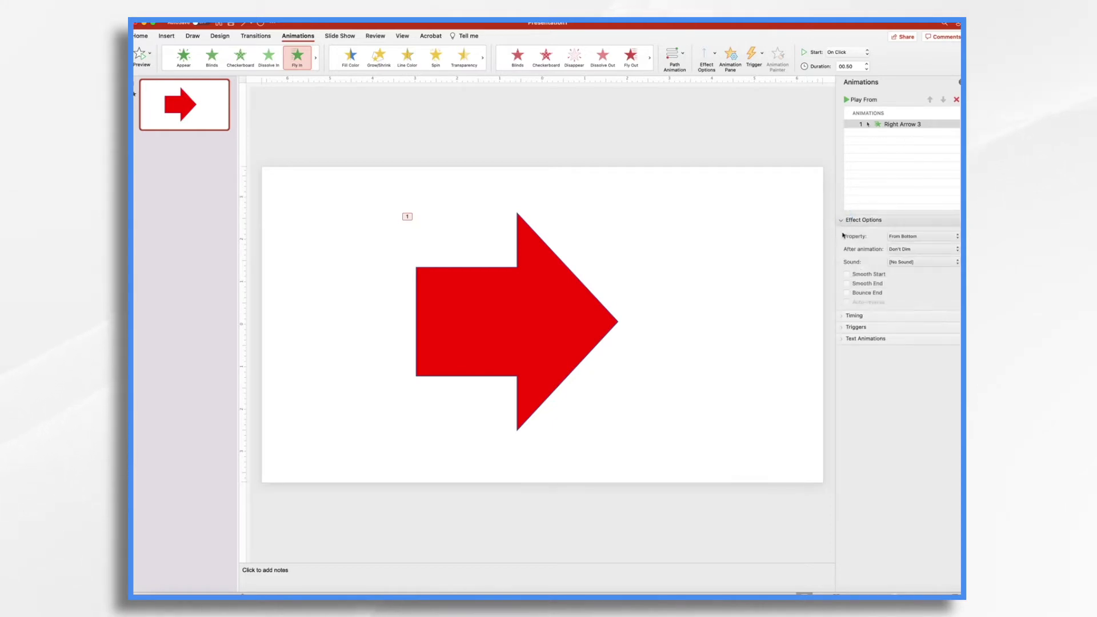
{"action": "left_click", "coordinate": [914, 236]}
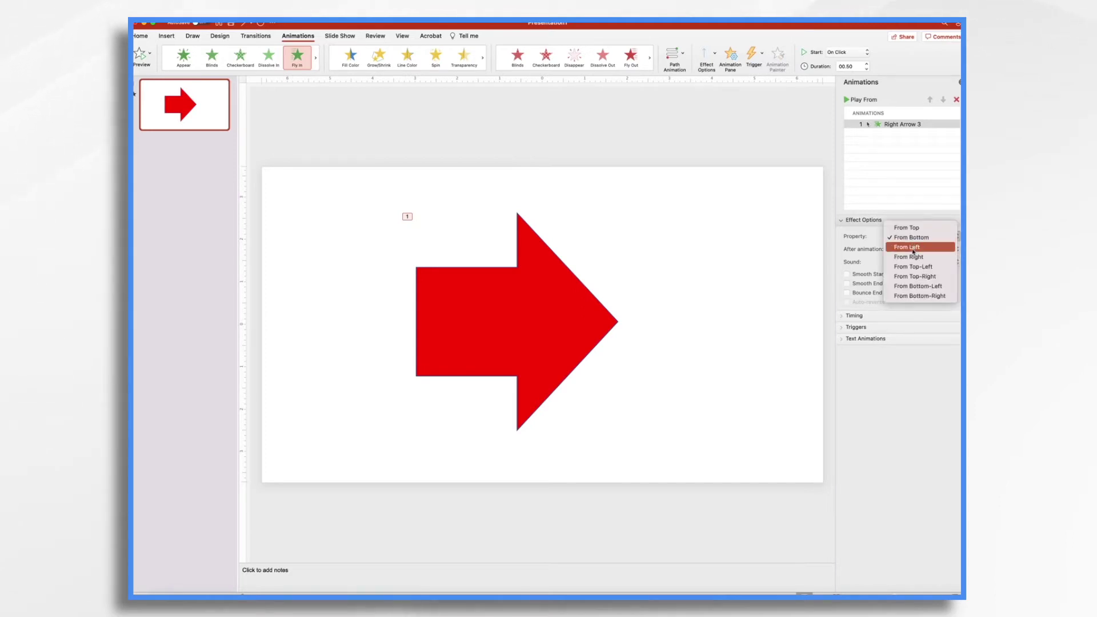
{"action": "left_click", "coordinate": [914, 248]}
{"action": "left_click", "coordinate": [142, 56]}
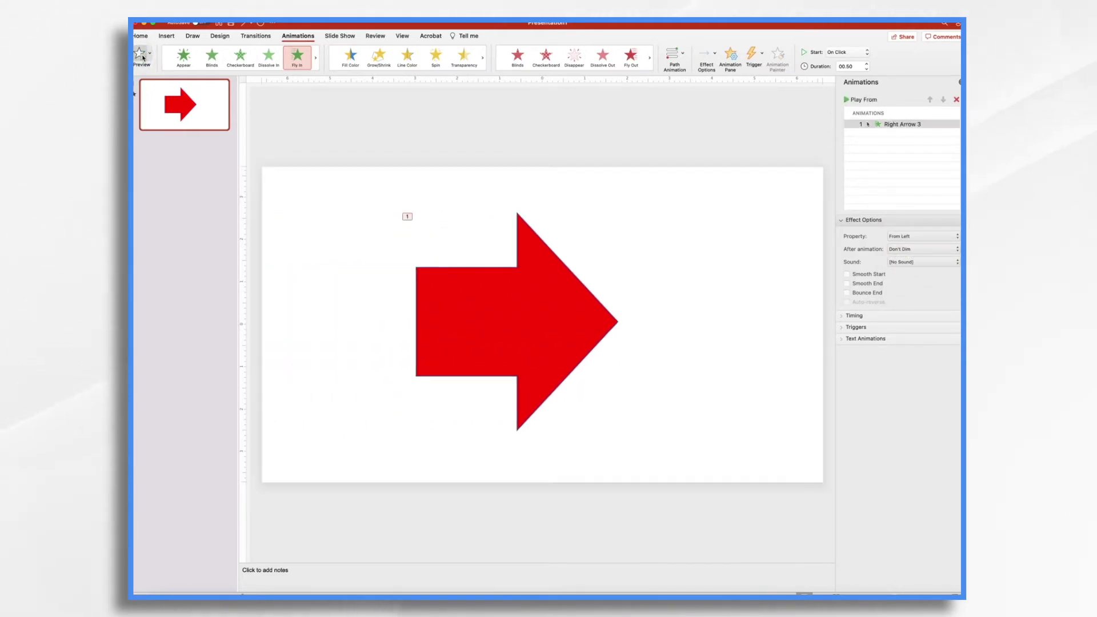
- Make the Fly In animation repeat 3 times and preview it twice
{"action": "left_click", "coordinate": [842, 316]}
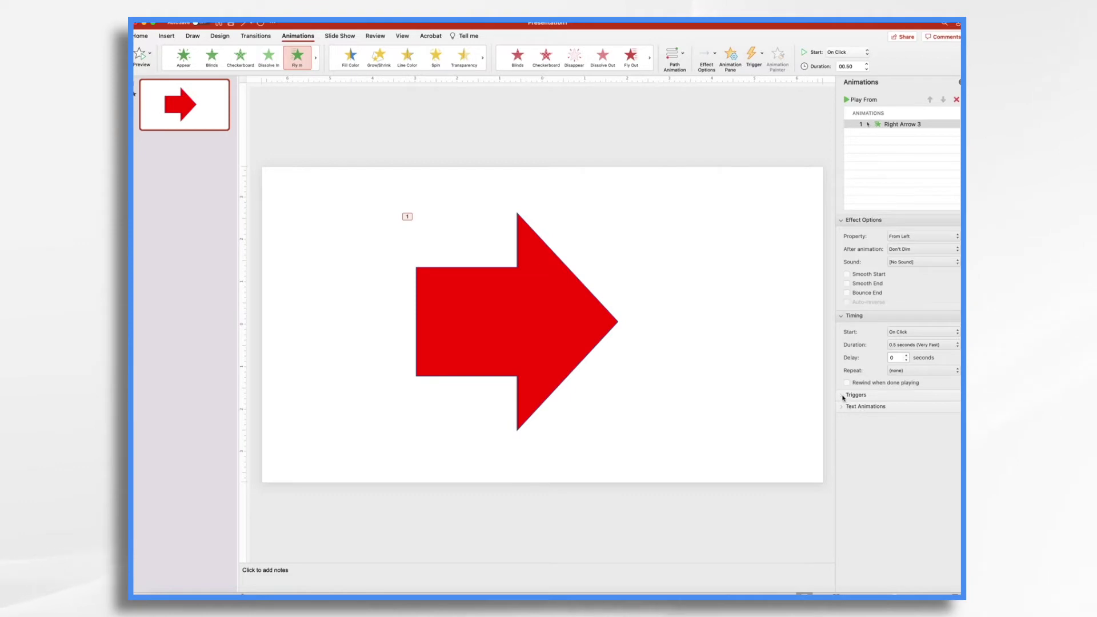
{"action": "left_click", "coordinate": [931, 371]}
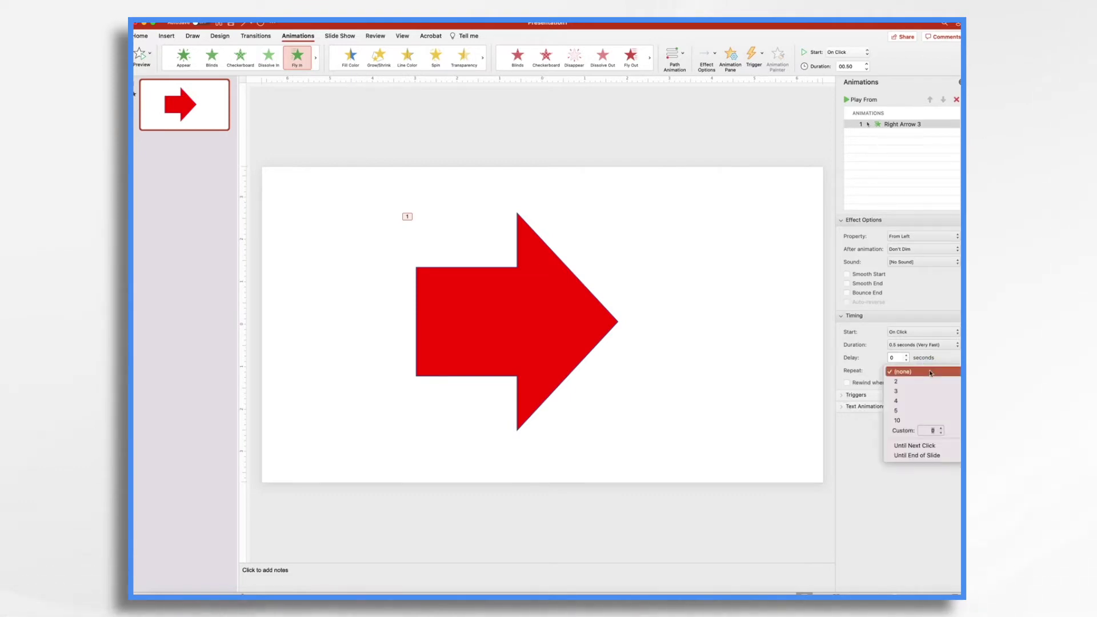
{"action": "left_click", "coordinate": [910, 393]}
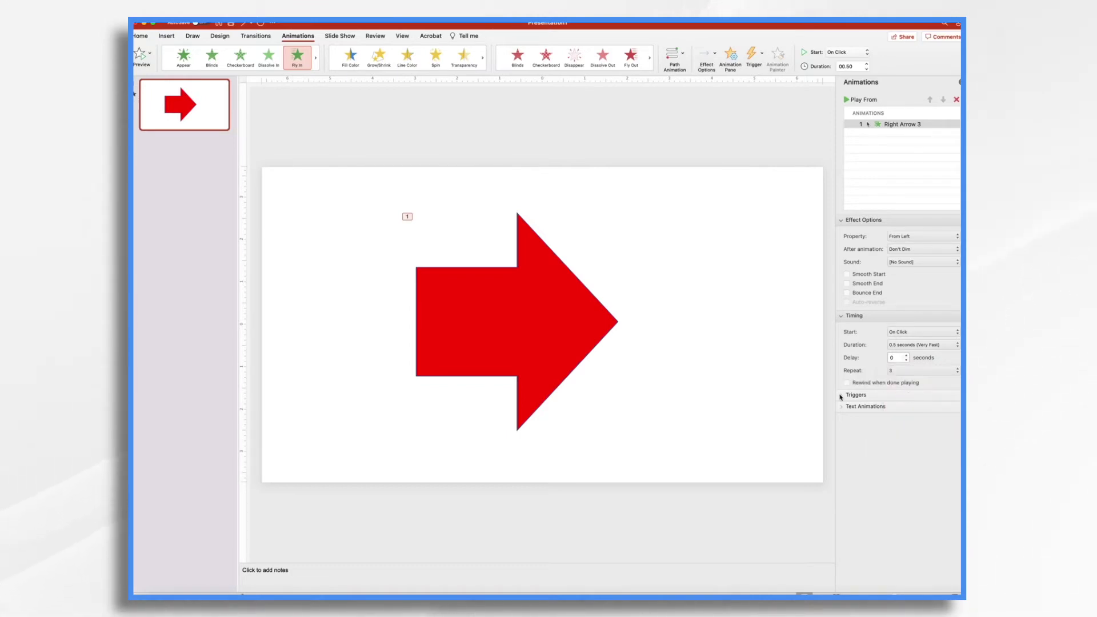
{"action": "left_click", "coordinate": [137, 60]}
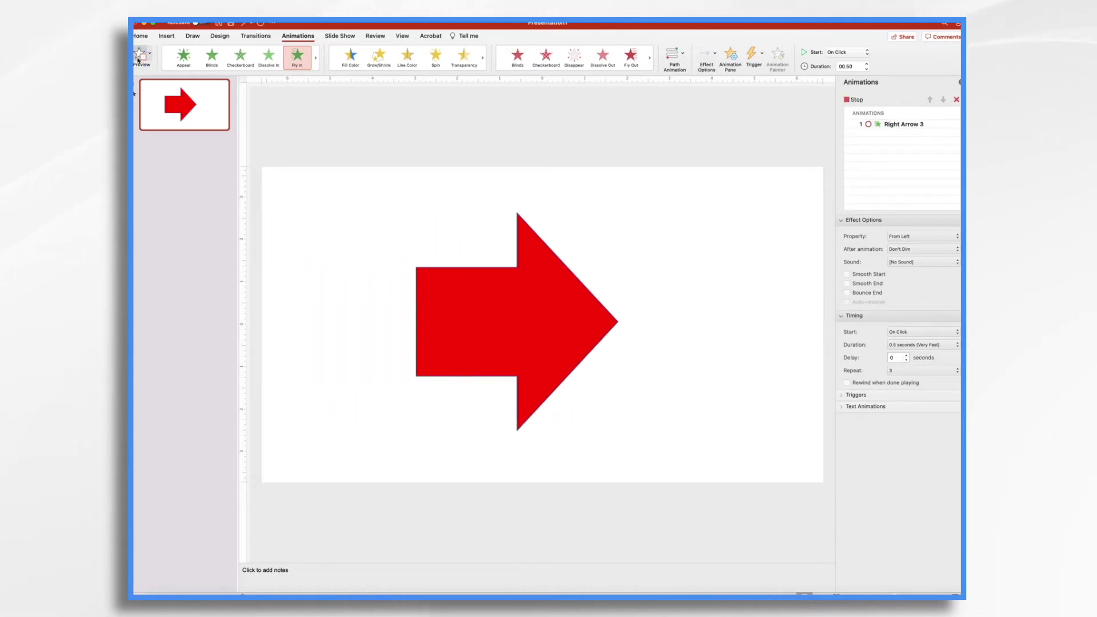
{"action": "left_click", "coordinate": [138, 57]}
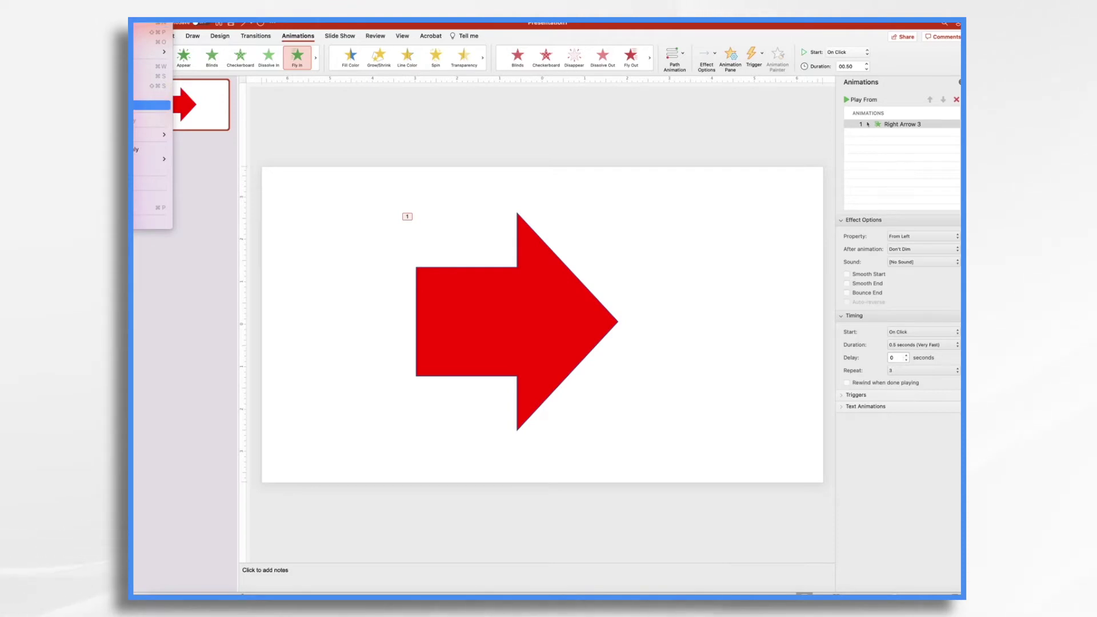
- Export 'Animated Red Arrow GIF' to the Desktop as a Large, transparent-background Animated GIF
{"action": "key", "text": "Escape"}
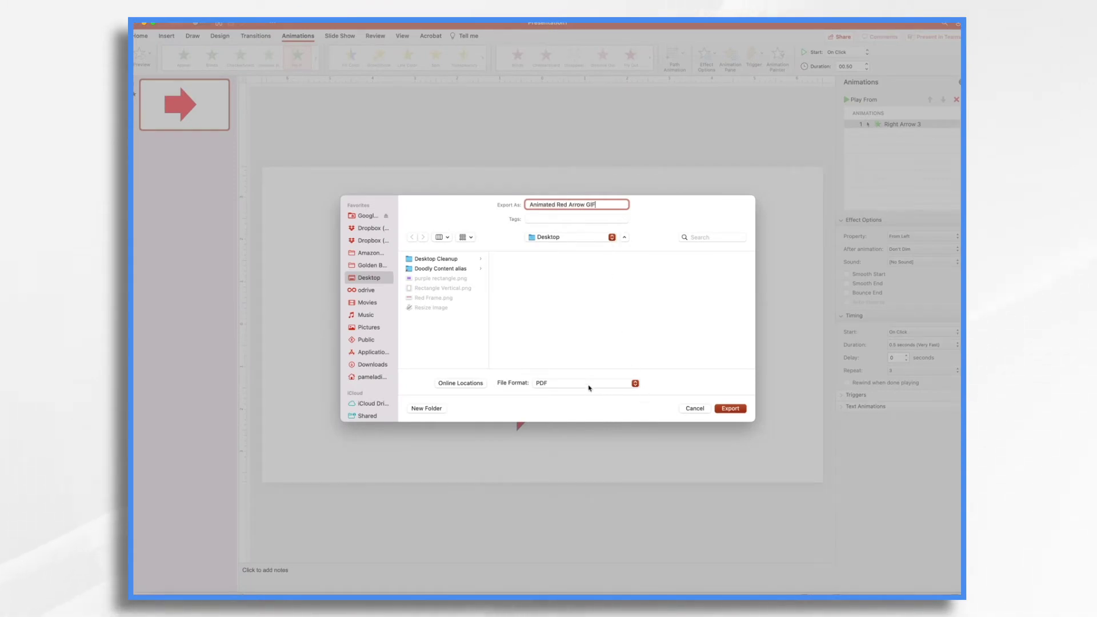
{"action": "left_click", "coordinate": [575, 384]}
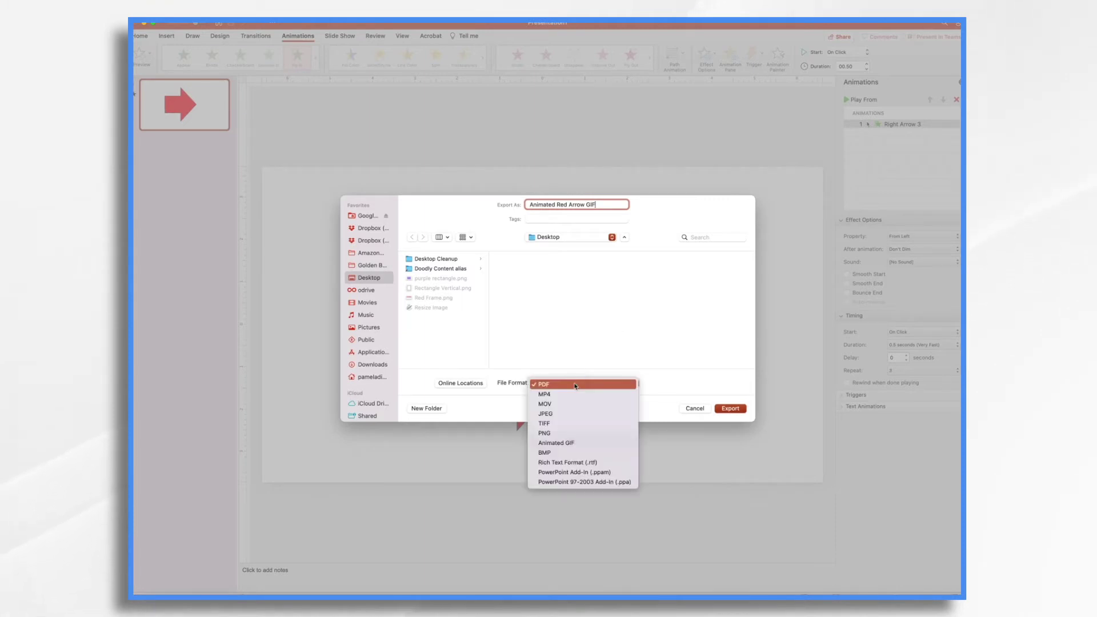
{"action": "left_click", "coordinate": [579, 444]}
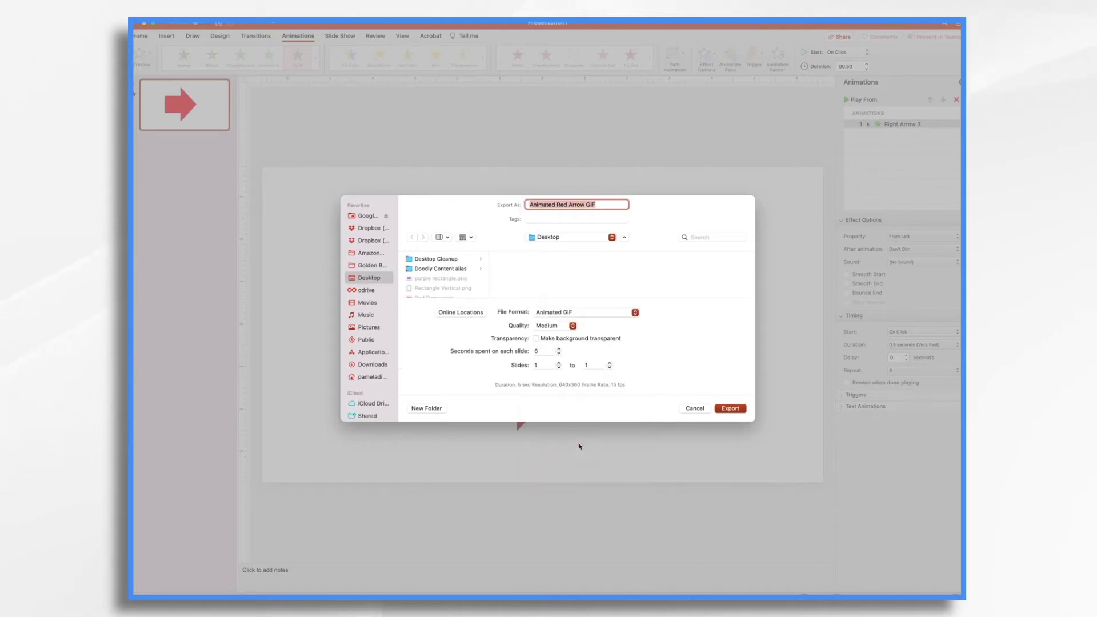
{"action": "left_click", "coordinate": [554, 327]}
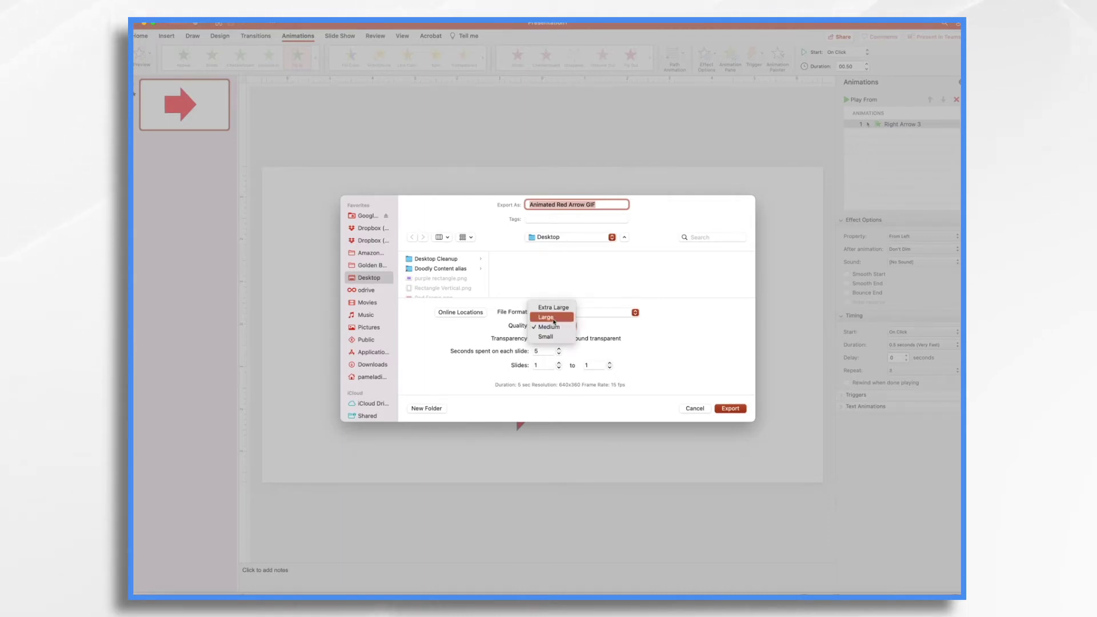
{"action": "left_click", "coordinate": [555, 319]}
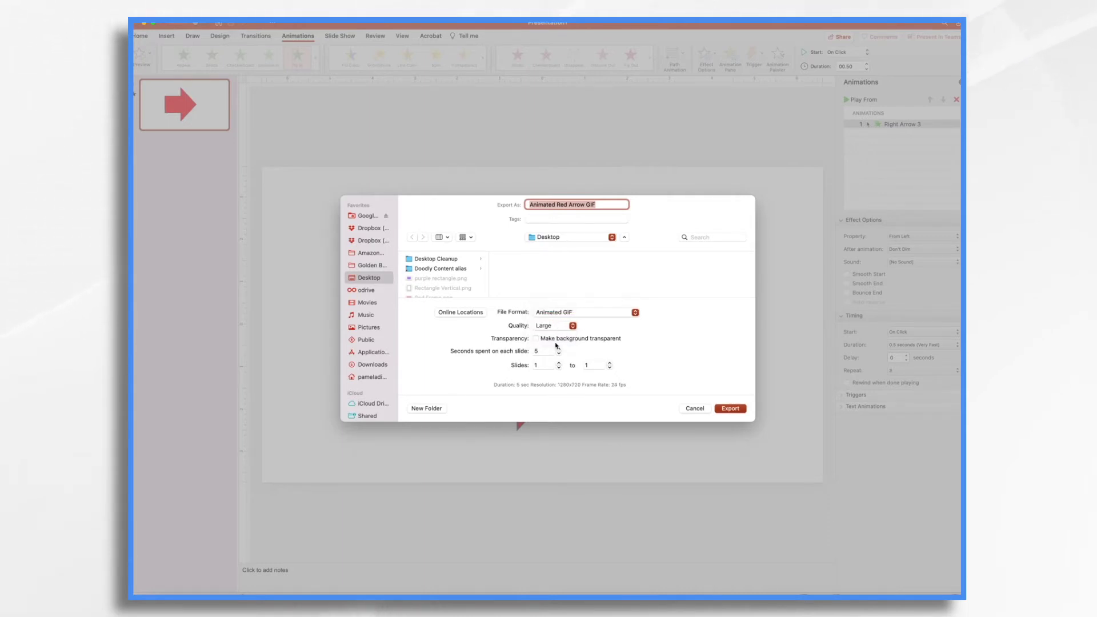
{"action": "left_click", "coordinate": [536, 339]}
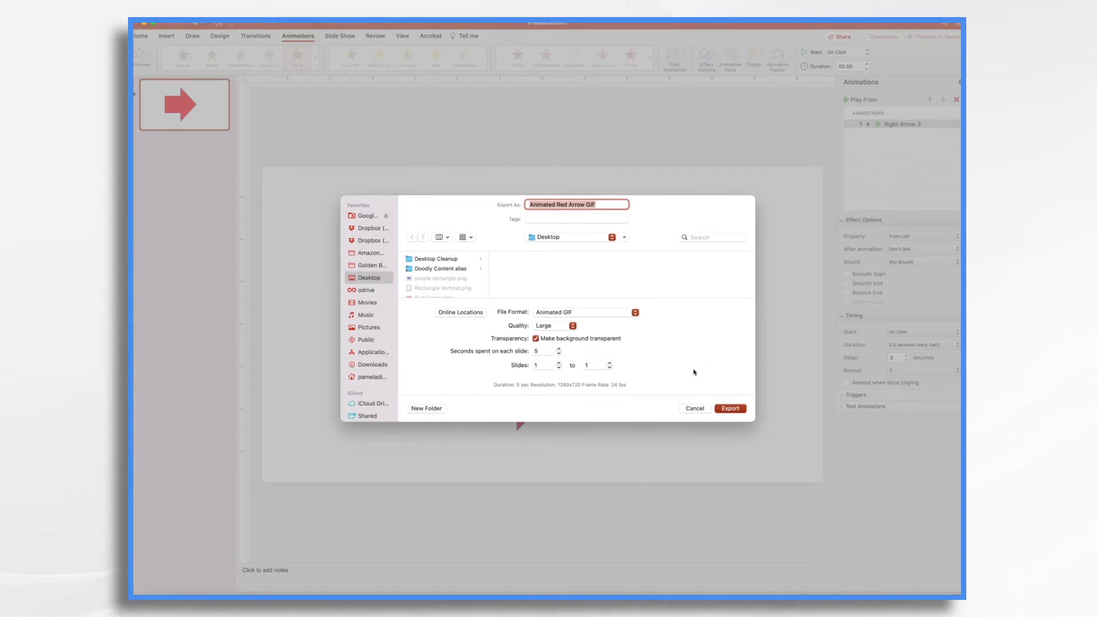
{"action": "left_click", "coordinate": [730, 408]}
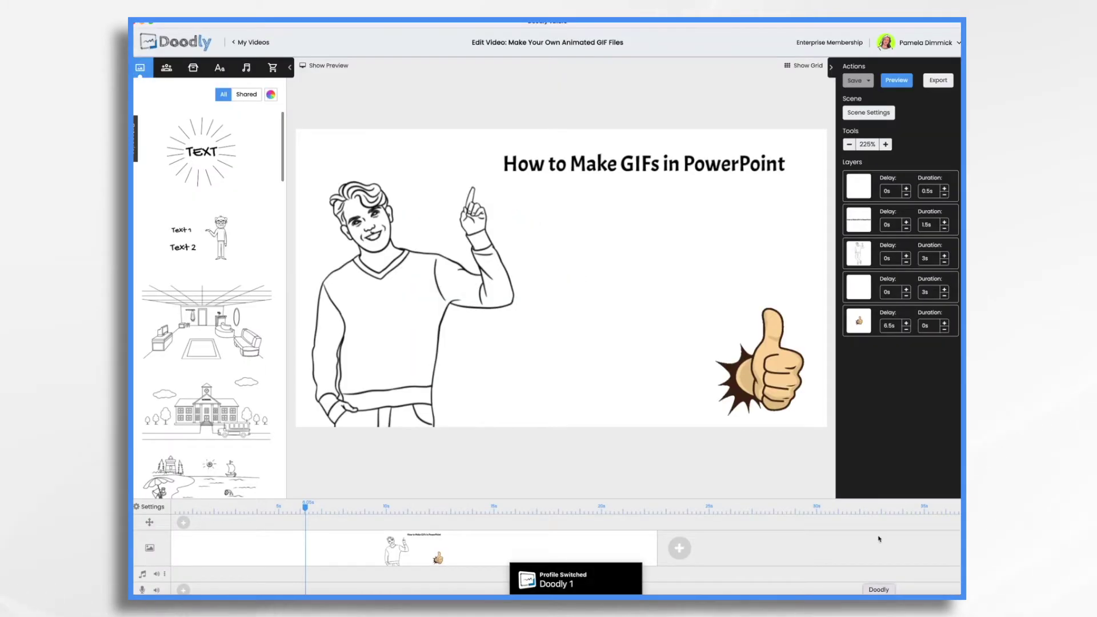
- Drop the Animated Red Arrow GIF into Add new prop and upload it with its title
{"action": "left_click", "coordinate": [194, 69]}
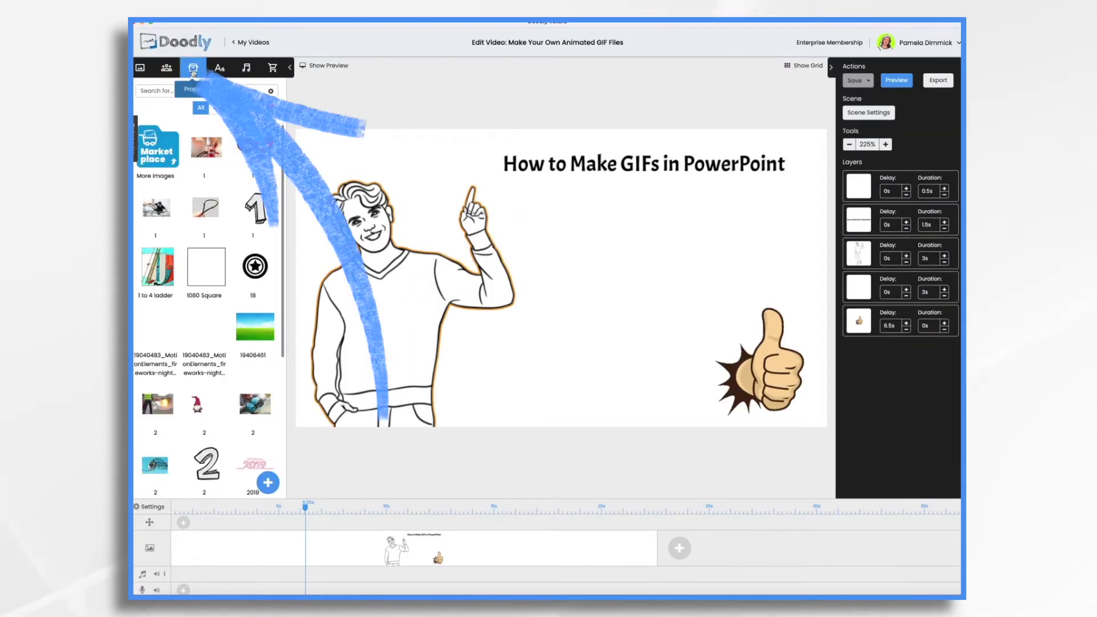
{"action": "left_click", "coordinate": [268, 483]}
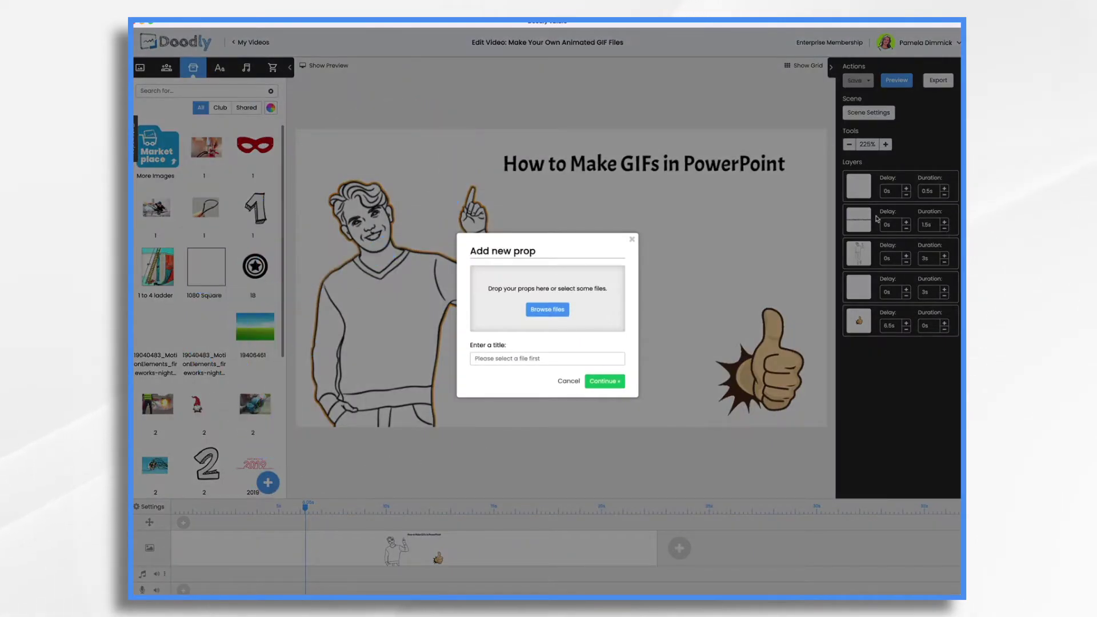
{"action": "left_click_drag", "start_coordinate": [1046, 138], "coordinate": [563, 303]}
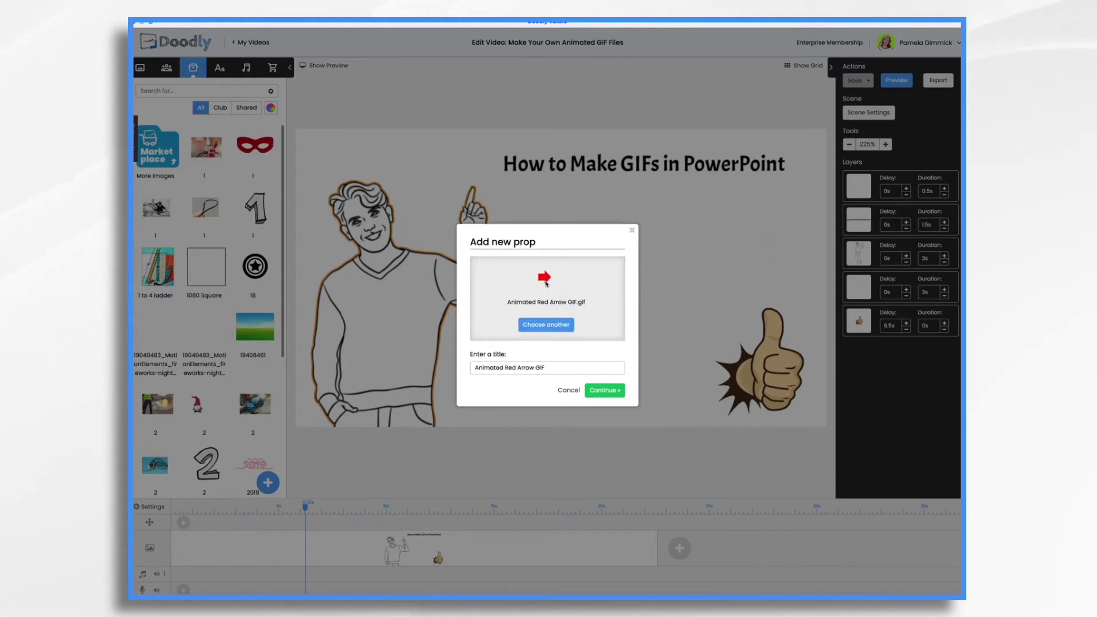
{"action": "left_click", "coordinate": [610, 391]}
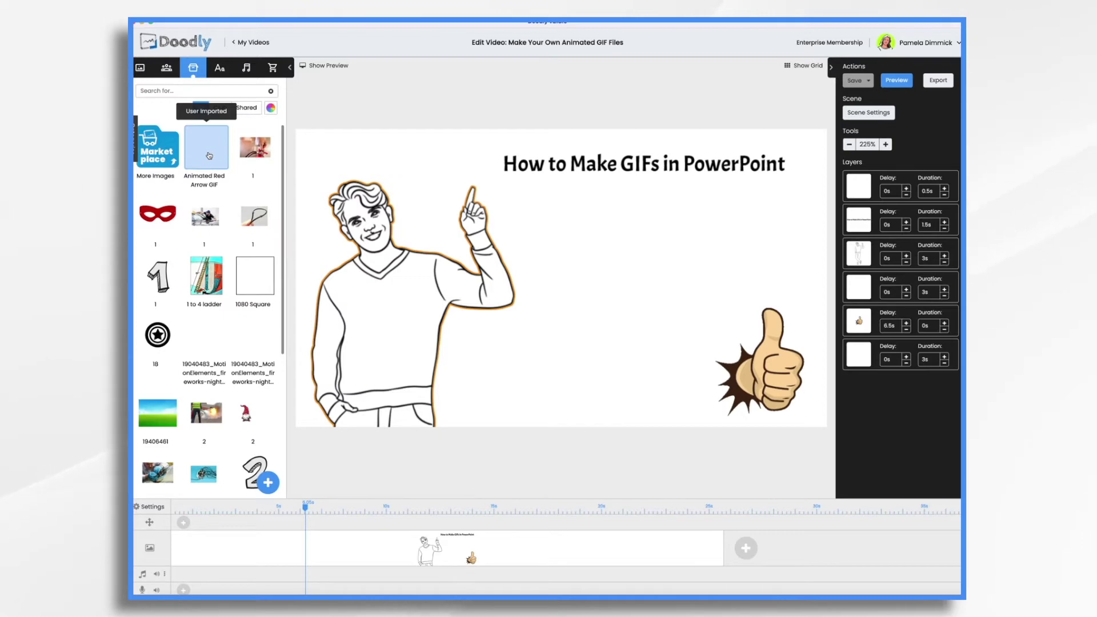
{"action": "left_click", "coordinate": [674, 412]}
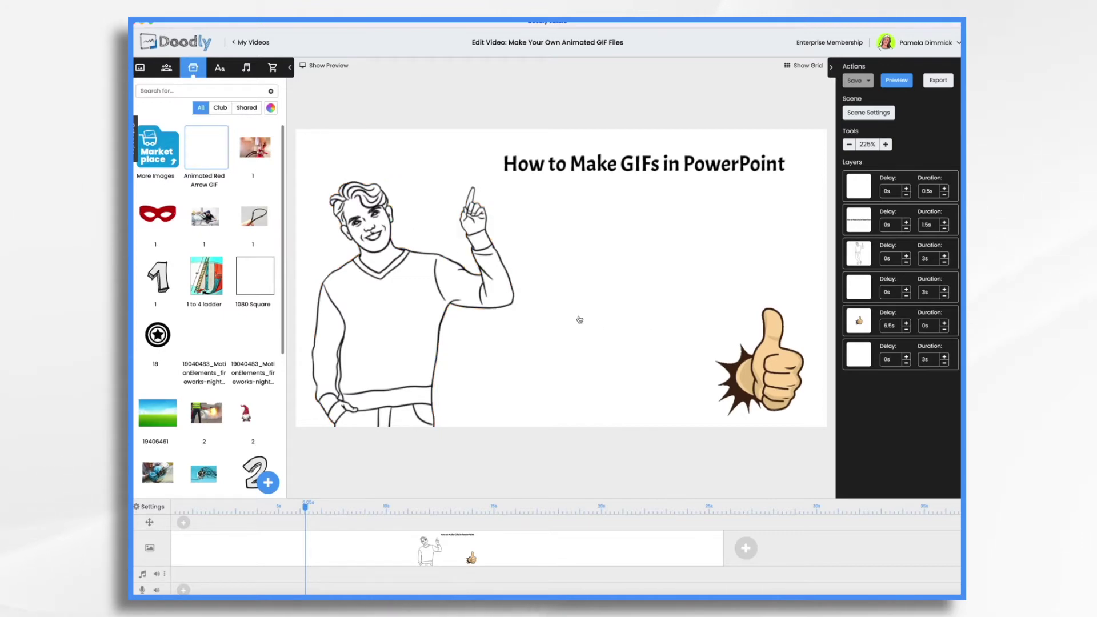
{"action": "left_click", "coordinate": [898, 81]}
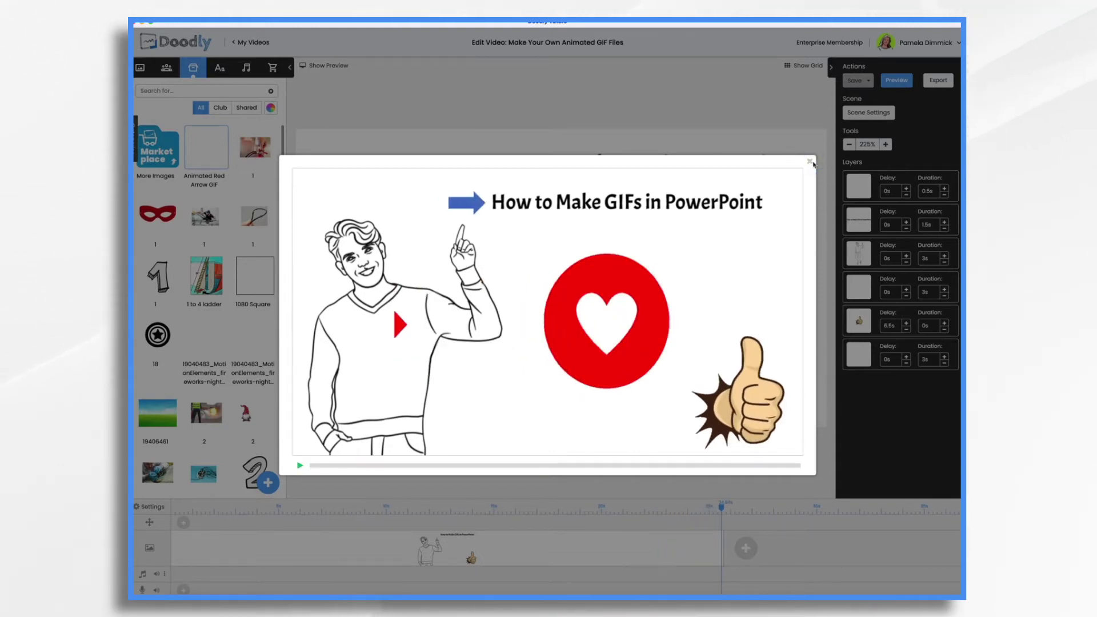
{"action": "left_click", "coordinate": [811, 163]}
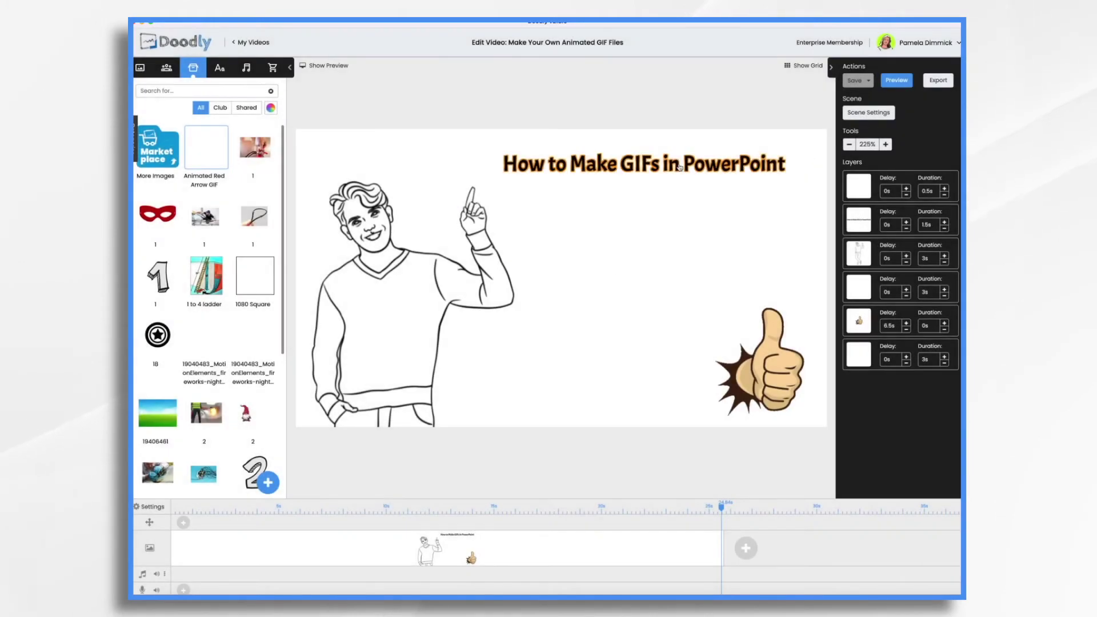
- Move the thumbs-up aside, then place the arrow GIF by the title, shrunk to about 210×118
{"action": "left_click", "coordinate": [853, 322]}
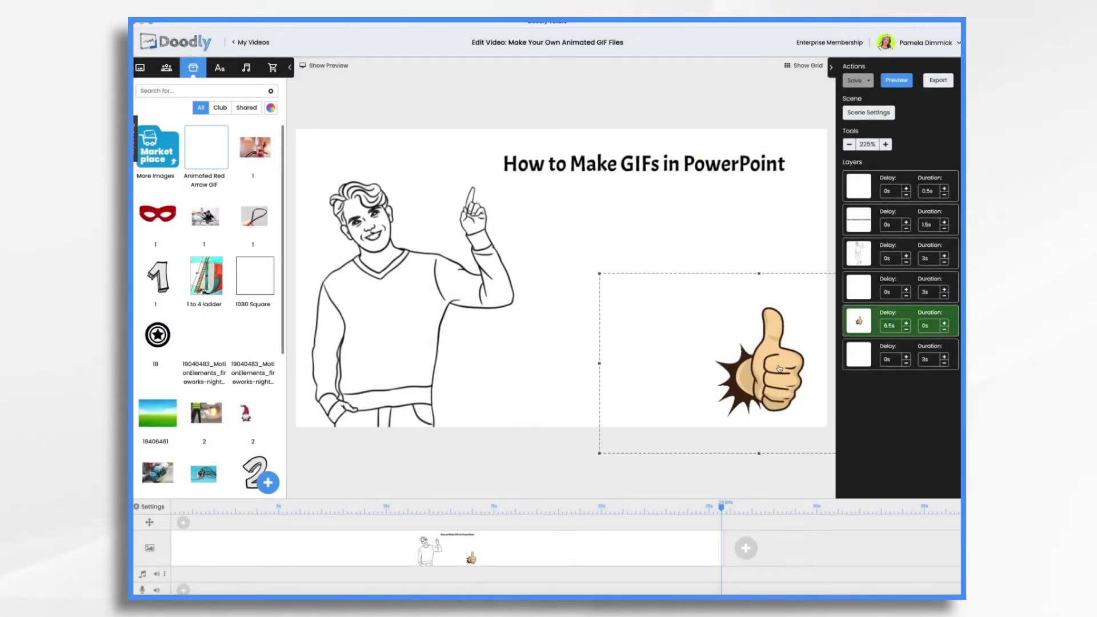
{"action": "left_click_drag", "start_coordinate": [778, 370], "coordinate": [635, 369]}
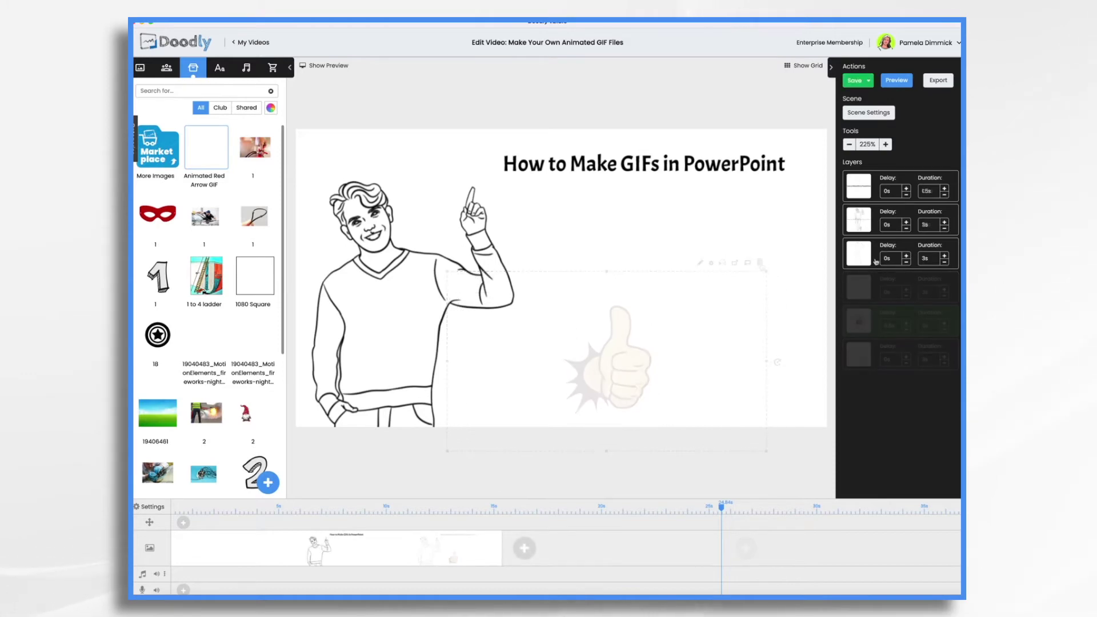
{"action": "left_click", "coordinate": [862, 259]}
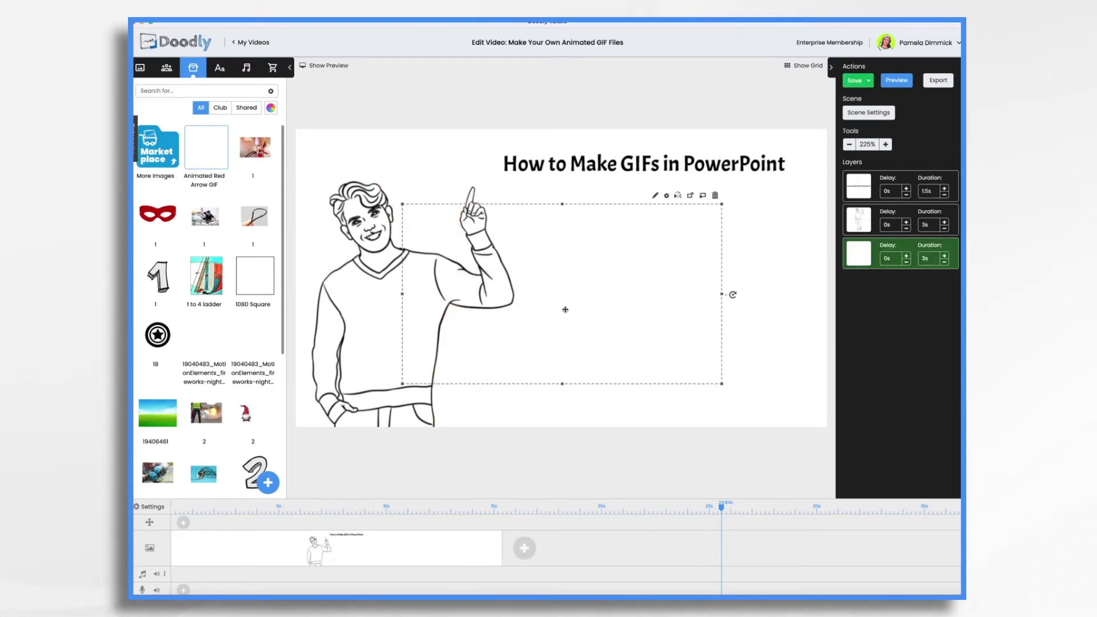
{"action": "left_click_drag", "start_coordinate": [569, 310], "coordinate": [475, 184]}
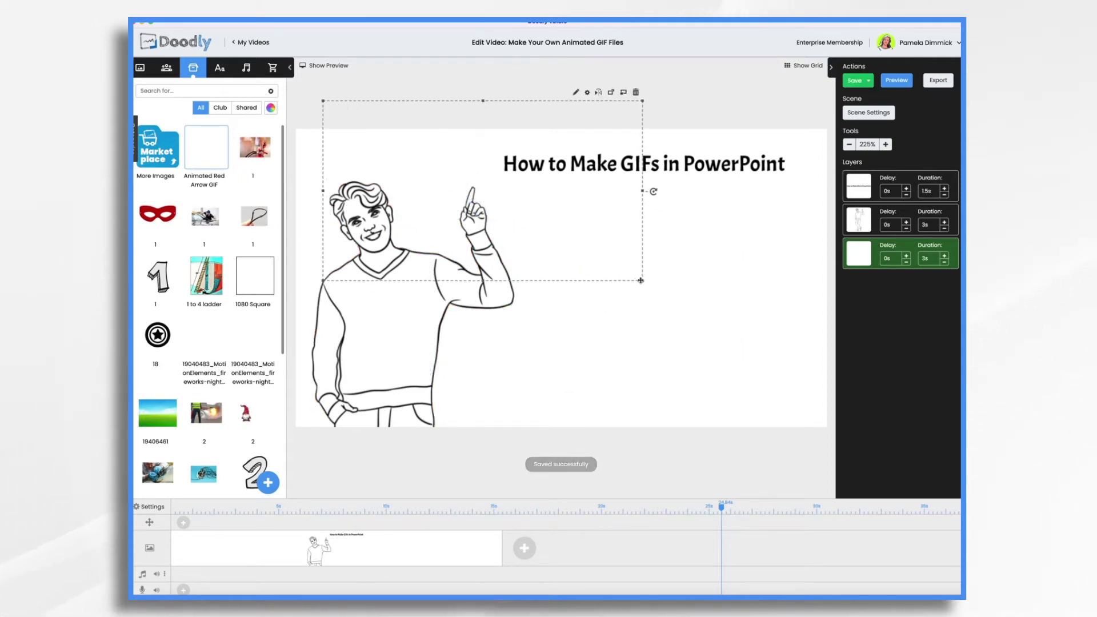
{"action": "left_click_drag", "start_coordinate": [641, 280], "coordinate": [459, 175]}
- Show the live preview beside the scene and scrub it back to about 10 seconds
{"action": "left_click", "coordinate": [323, 66]}
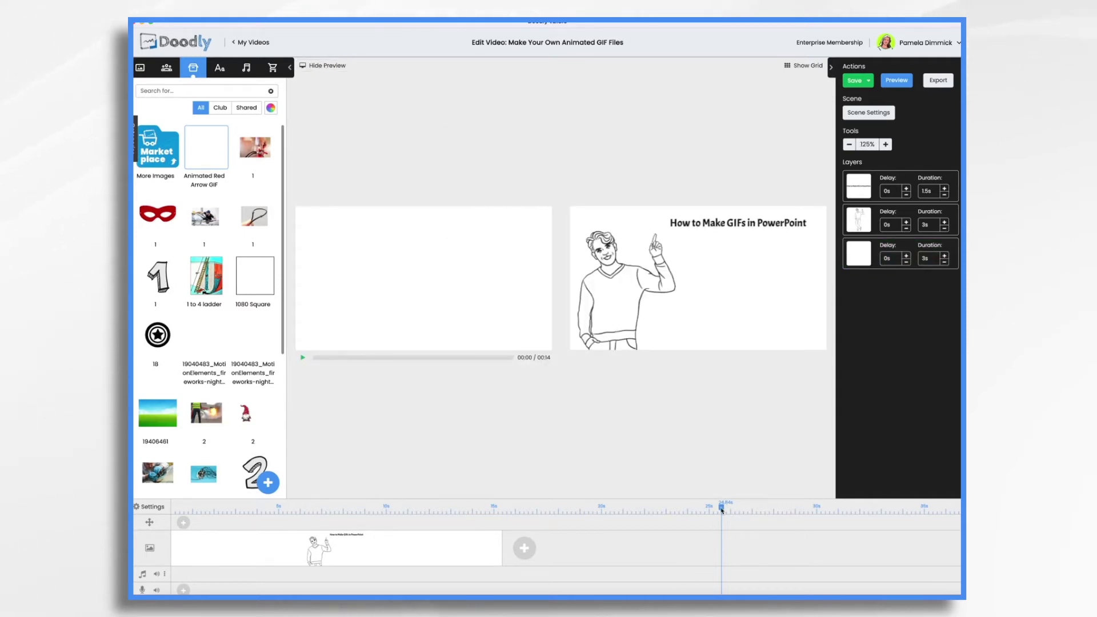
{"action": "left_click", "coordinate": [429, 506]}
{"action": "mouse_move", "coordinate": [428, 505]}
{"action": "left_mouse_down"}
{"action": "mouse_move", "coordinate": [375, 503]}
{"action": "mouse_move", "coordinate": [417, 505]}
{"action": "left_mouse_up"}
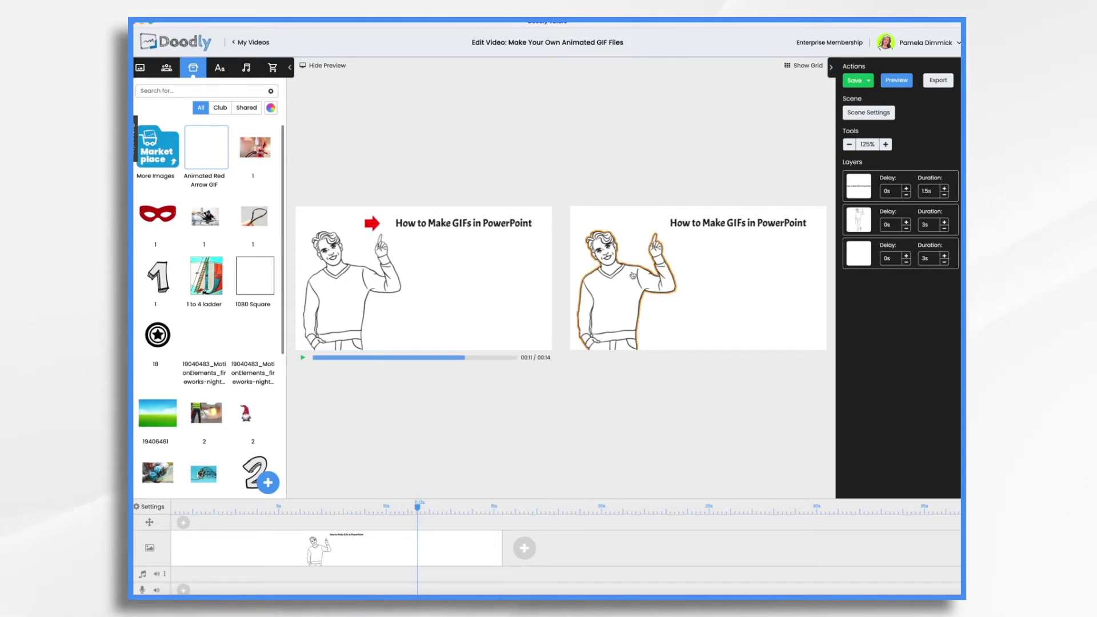
- Nudge the arrow right against the title, replaying the preview from about 10.5 seconds
{"action": "left_click", "coordinate": [644, 225]}
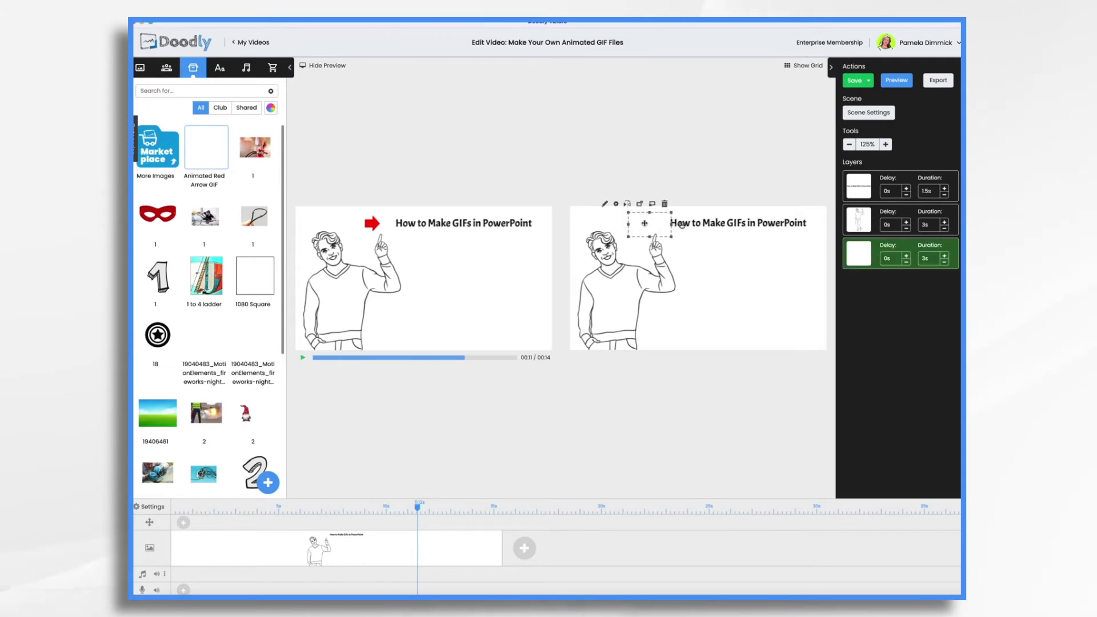
{"action": "left_click_drag", "start_coordinate": [644, 224], "coordinate": [654, 224]}
{"action": "left_click_drag", "start_coordinate": [419, 513], "coordinate": [404, 509]}
{"action": "left_click", "coordinate": [302, 360]}
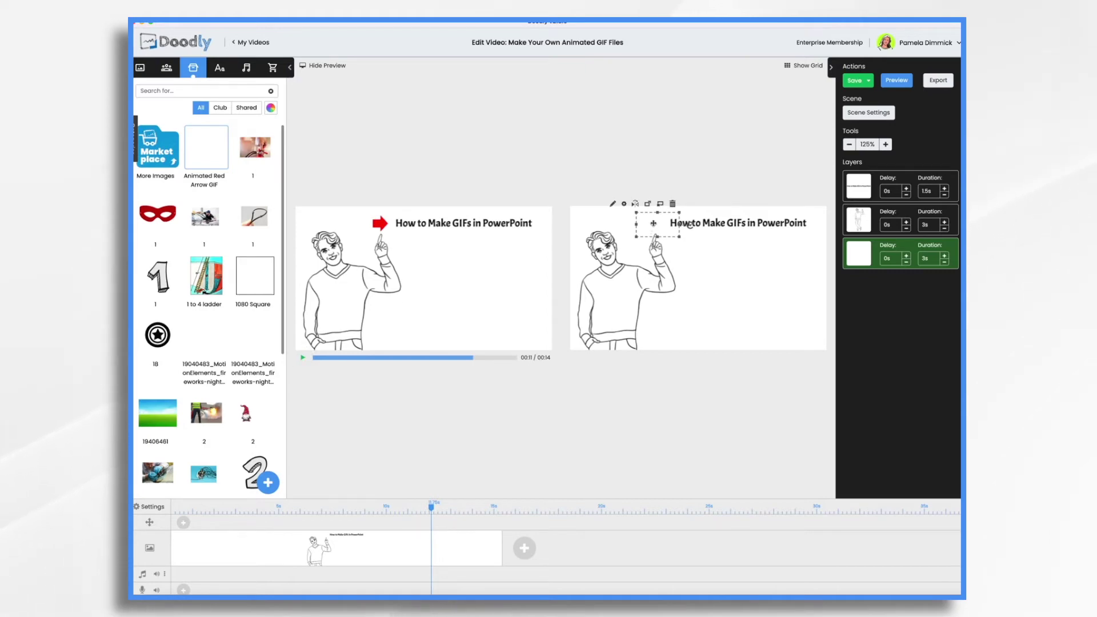
{"action": "left_click_drag", "start_coordinate": [654, 223], "coordinate": [660, 223]}
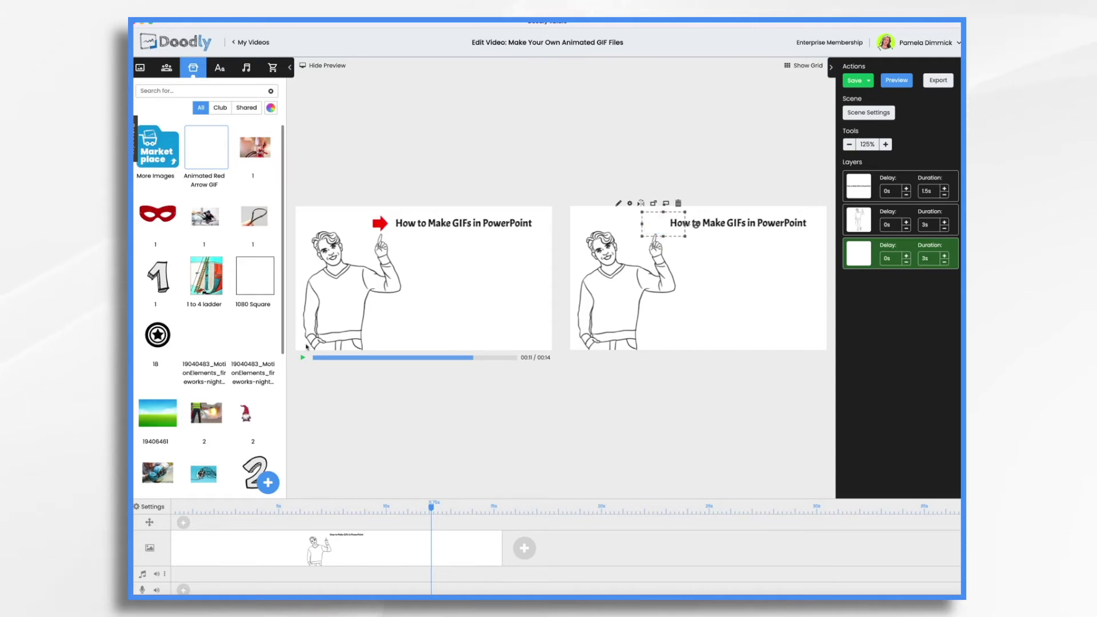
- Replay the preview from about 10 seconds and stop it
{"action": "left_click_drag", "start_coordinate": [431, 509], "coordinate": [412, 500]}
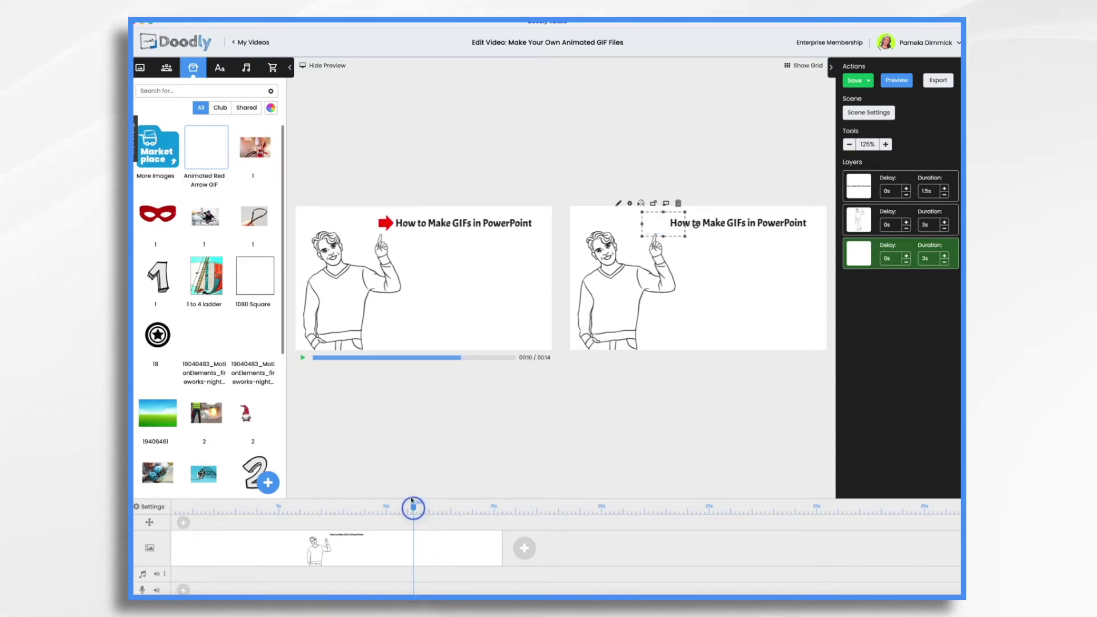
{"action": "left_click", "coordinate": [303, 360]}
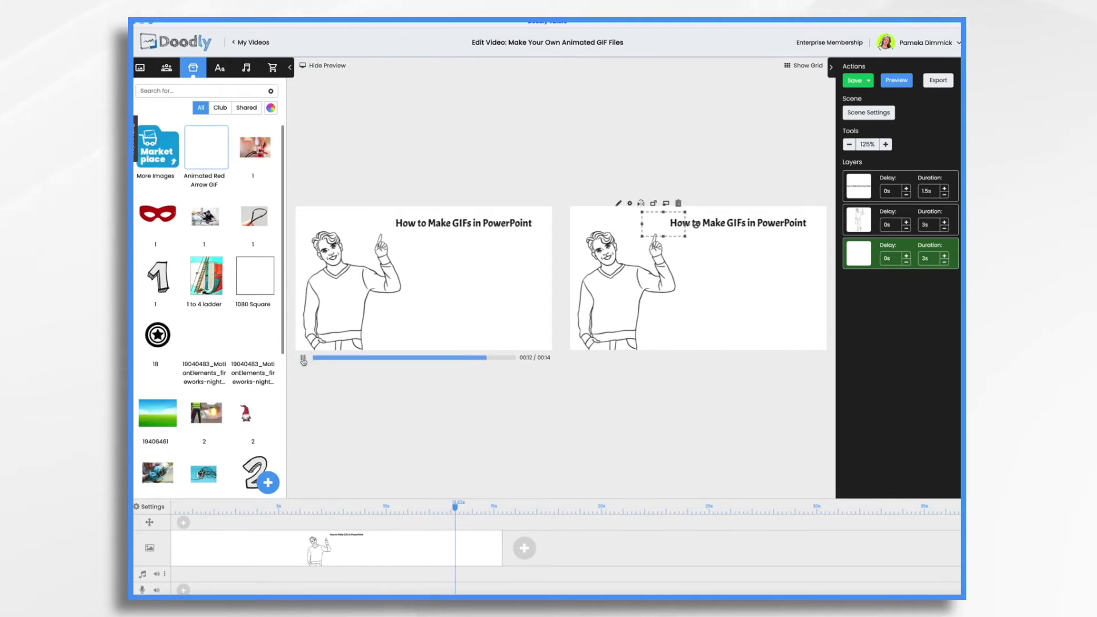
{"action": "left_click", "coordinate": [303, 360]}
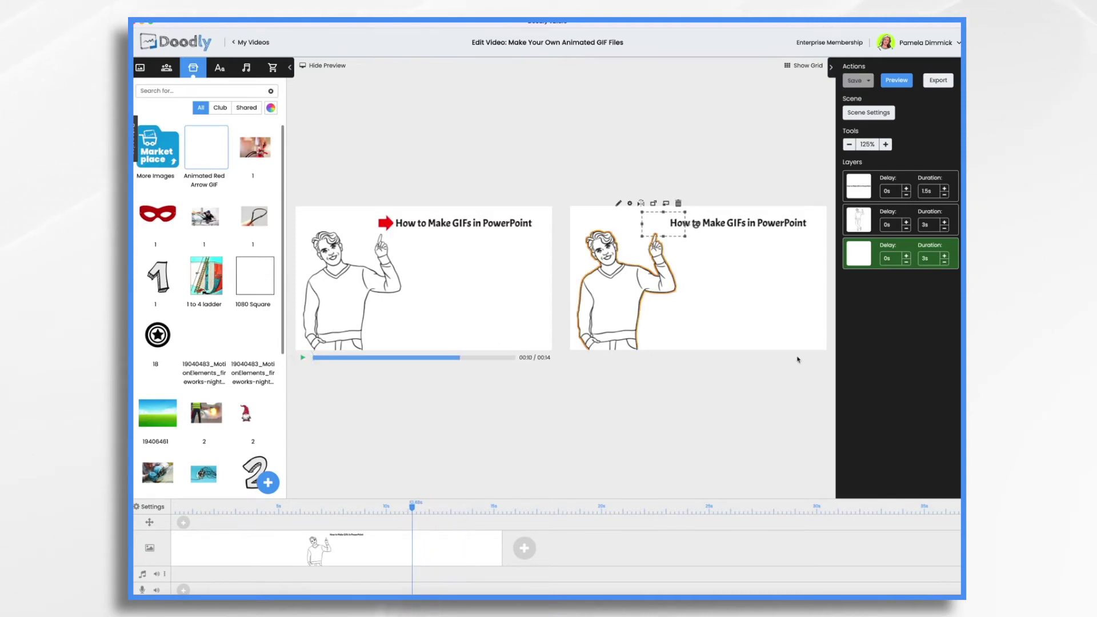
- Set the arrow layer's duration to 0, shortening the video to 11 seconds
{"action": "double_click", "coordinate": [926, 259]}
{"action": "key", "text": "BackSpace"}
{"action": "type", "text": "0"}
{"action": "key", "text": "Return"}
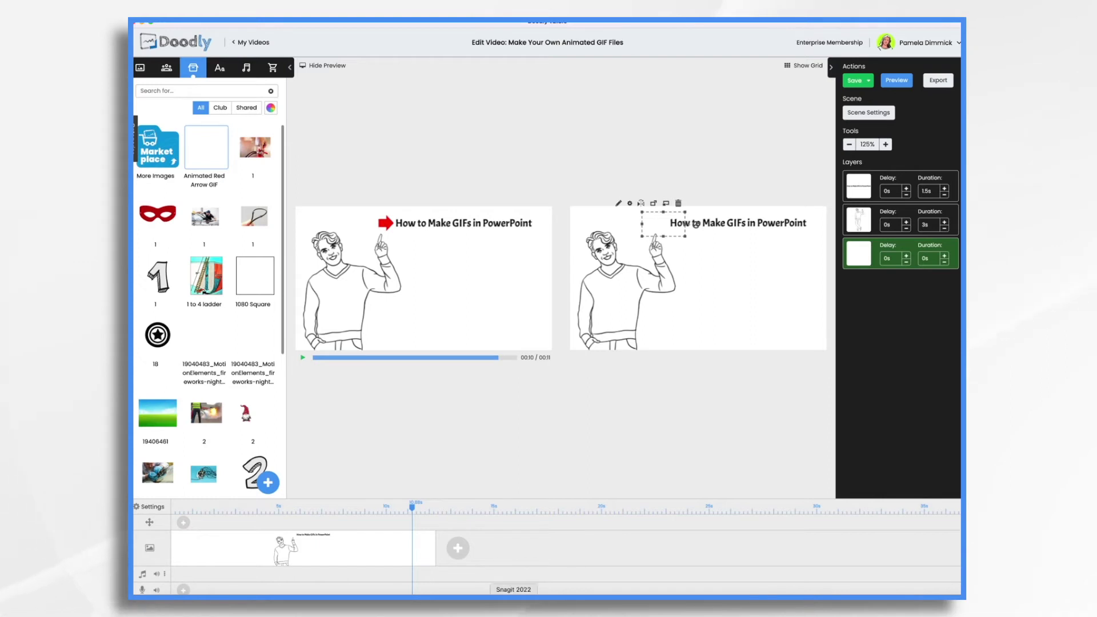
{"action": "left_click", "coordinate": [394, 507]}
{"action": "left_click_drag", "start_coordinate": [394, 507], "coordinate": [245, 522]}
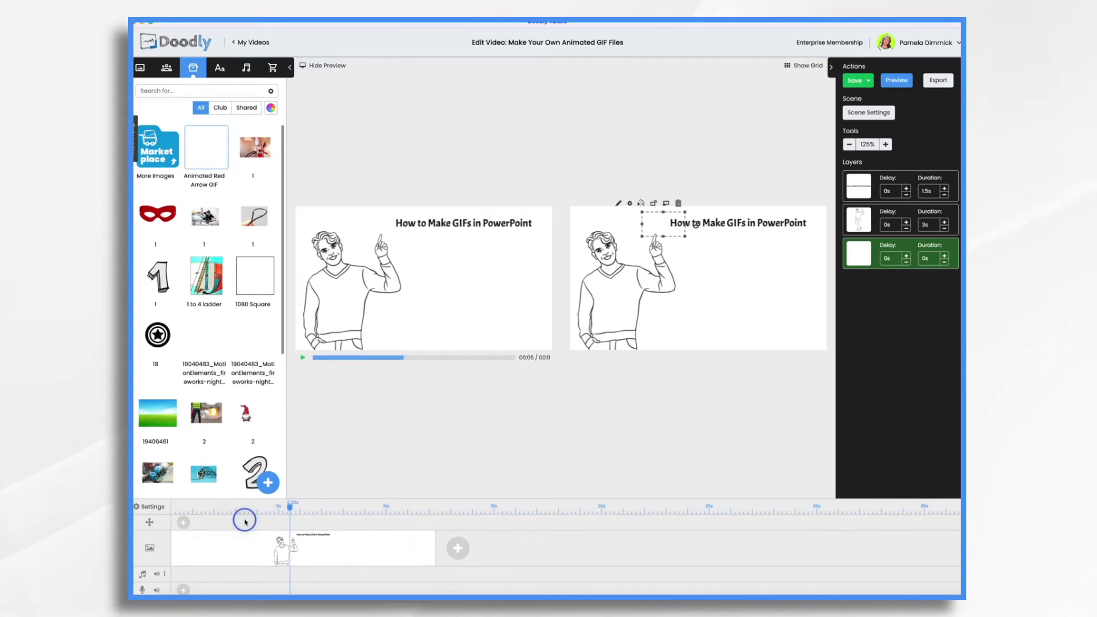
{"action": "left_click", "coordinate": [301, 359]}
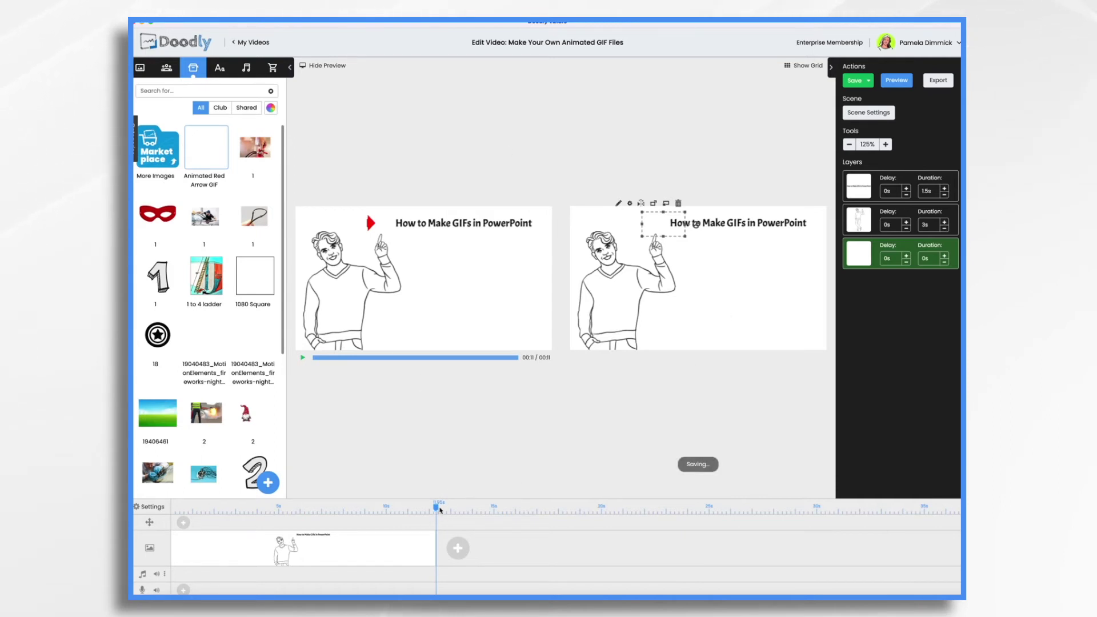
{"action": "left_click_drag", "start_coordinate": [437, 507], "coordinate": [412, 508]}
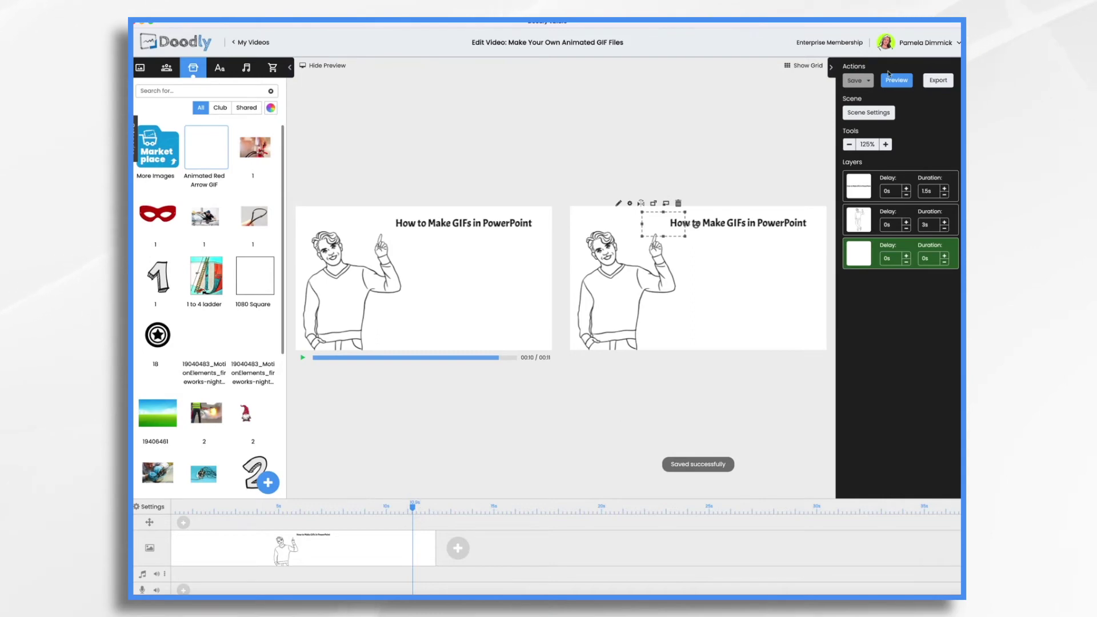
- Add 2 seconds of extra end time in Scene Settings, then scrub the preview between 8 and 12 seconds
{"action": "left_click", "coordinate": [870, 113]}
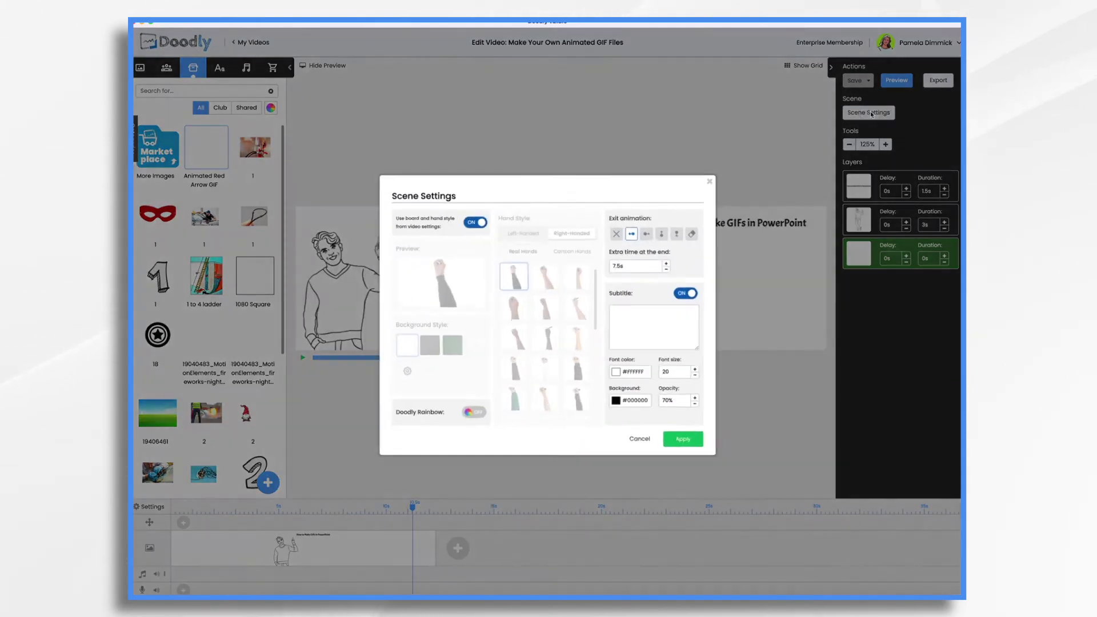
{"action": "left_click", "coordinate": [676, 260]}
{"action": "left_click", "coordinate": [677, 260]}
{"action": "left_click", "coordinate": [693, 449]}
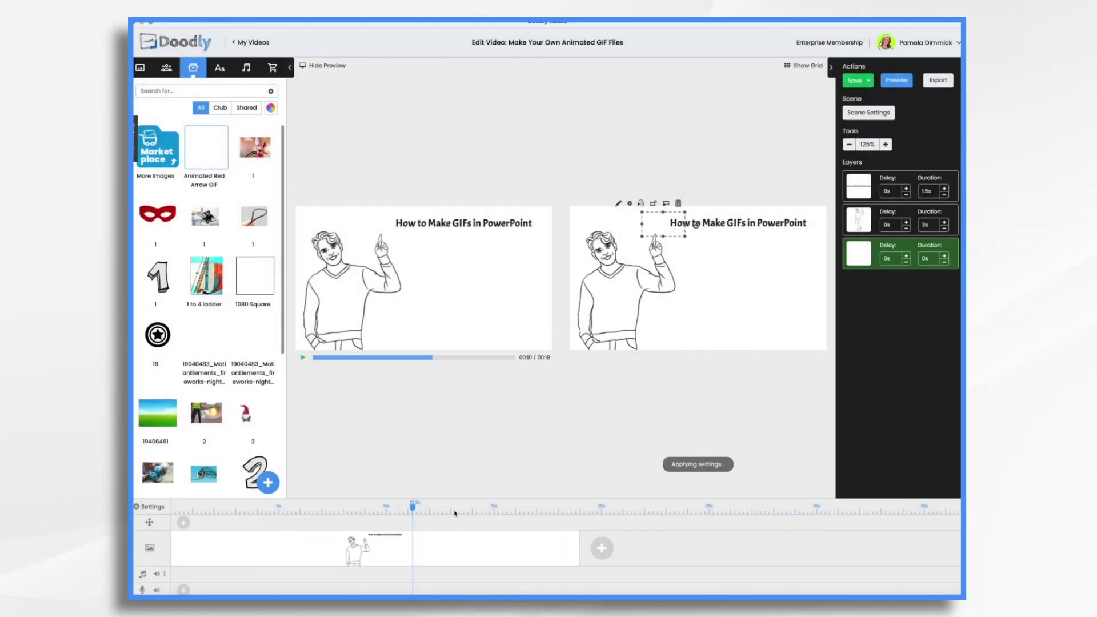
{"action": "left_click_drag", "start_coordinate": [413, 509], "coordinate": [470, 511]}
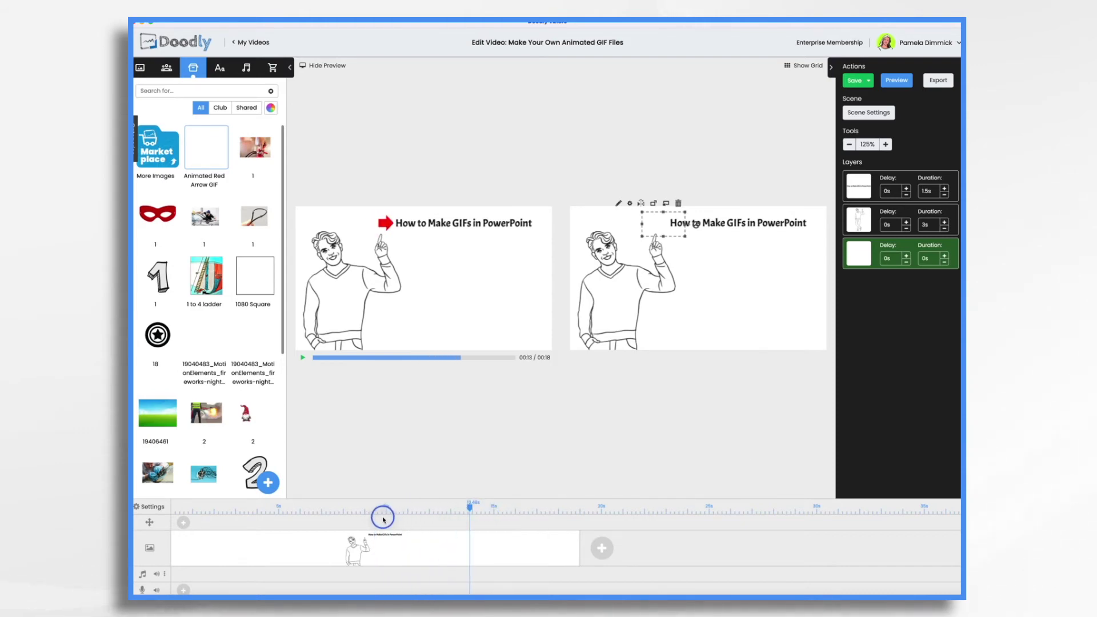
{"action": "left_click", "coordinate": [361, 512]}
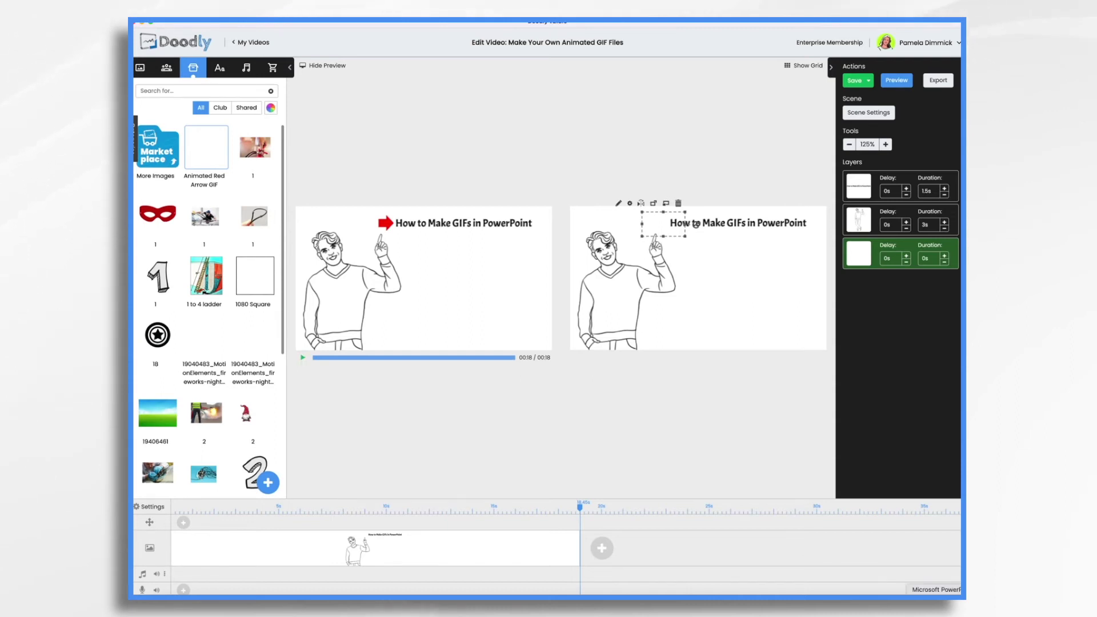
- Return to PowerPoint and delete the red arrow from the slide
{"action": "key", "text": "super+Tab"}
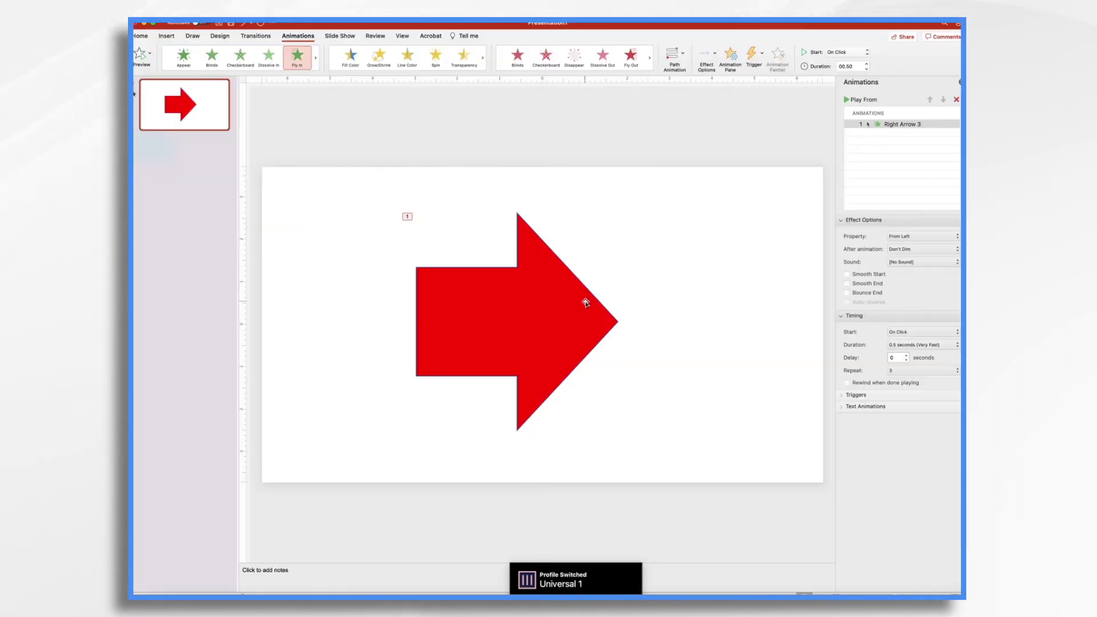
{"action": "left_click", "coordinate": [562, 307]}
{"action": "key", "text": "Delete"}
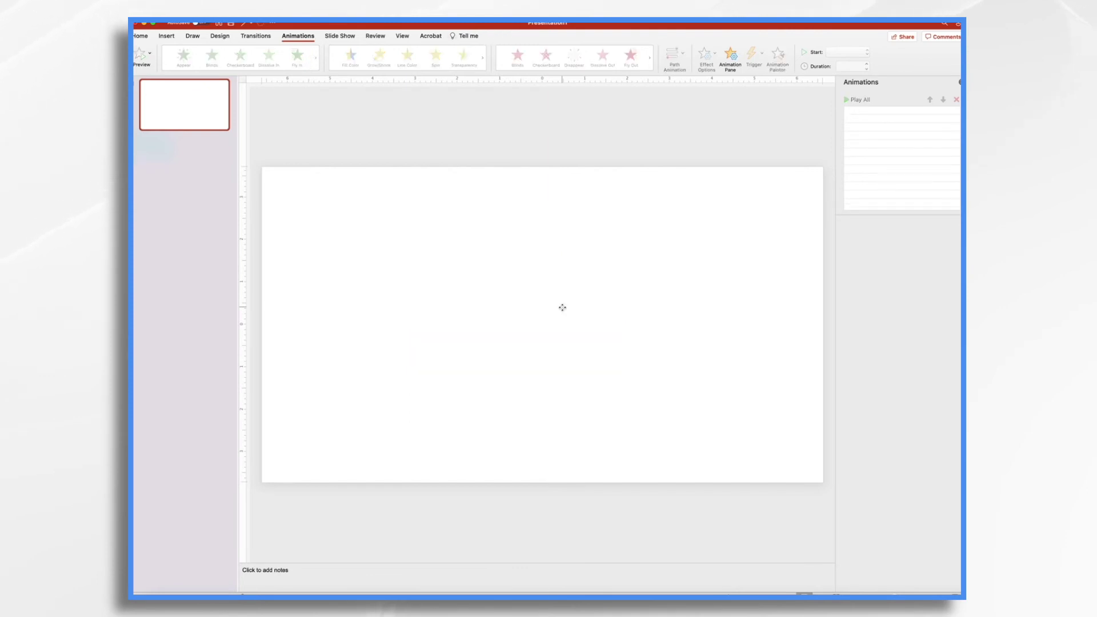
- Open the stock Icons library from the Insert tab and scroll through the icon grid
{"action": "left_click", "coordinate": [181, 37]}
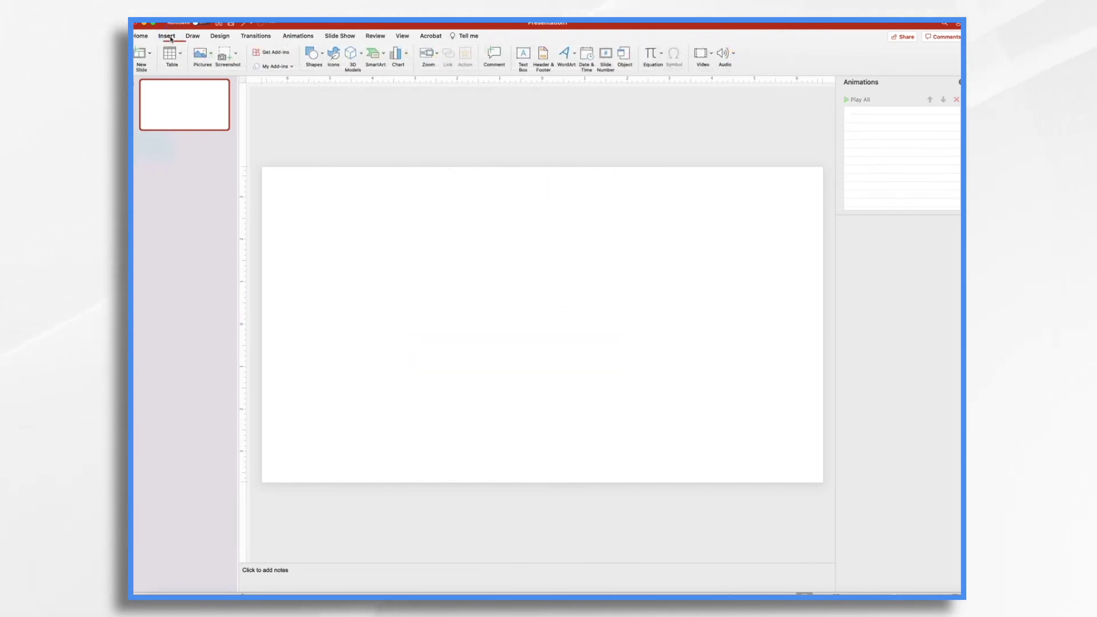
{"action": "left_click", "coordinate": [333, 57]}
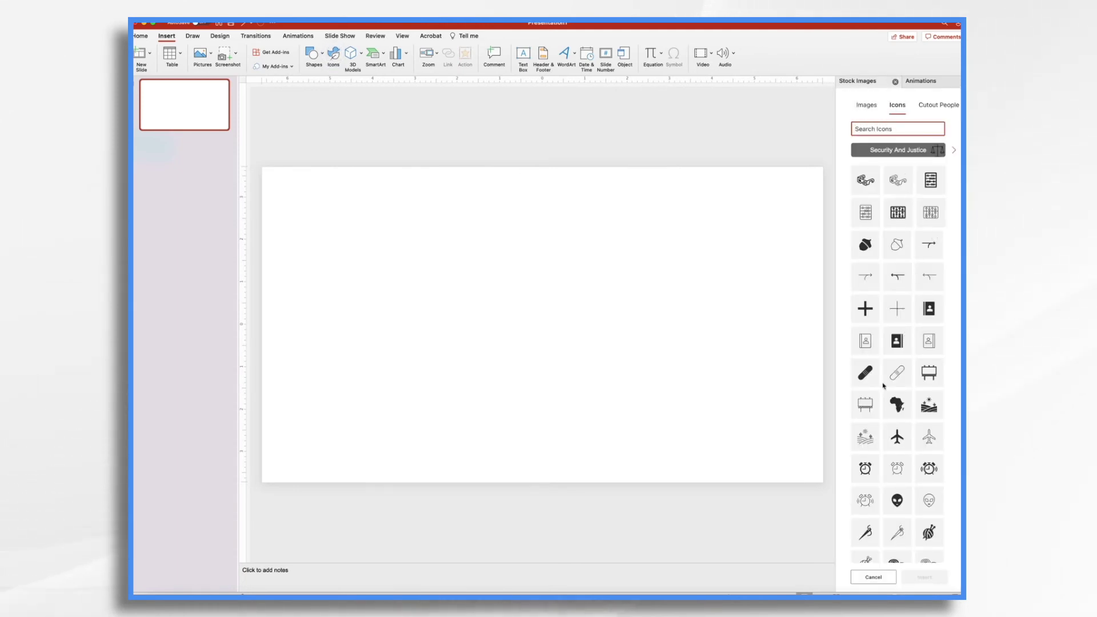
{"action": "scroll", "coordinate": [883, 386], "scroll_direction": "down", "scroll_amount": 15}
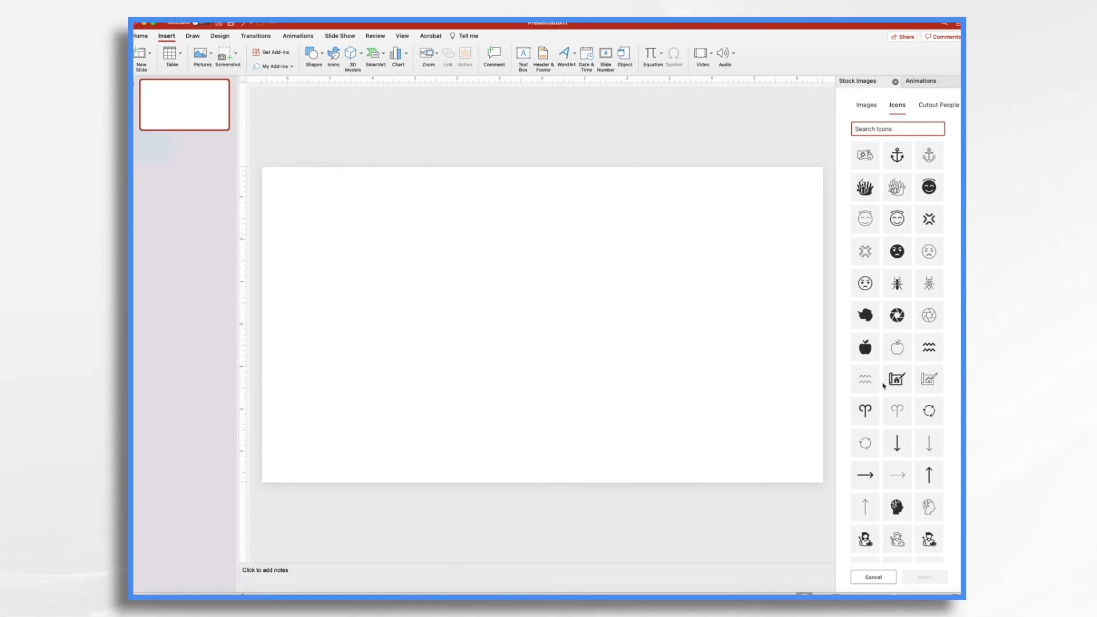
{"action": "scroll", "coordinate": [883, 386], "scroll_direction": "down", "scroll_amount": 15}
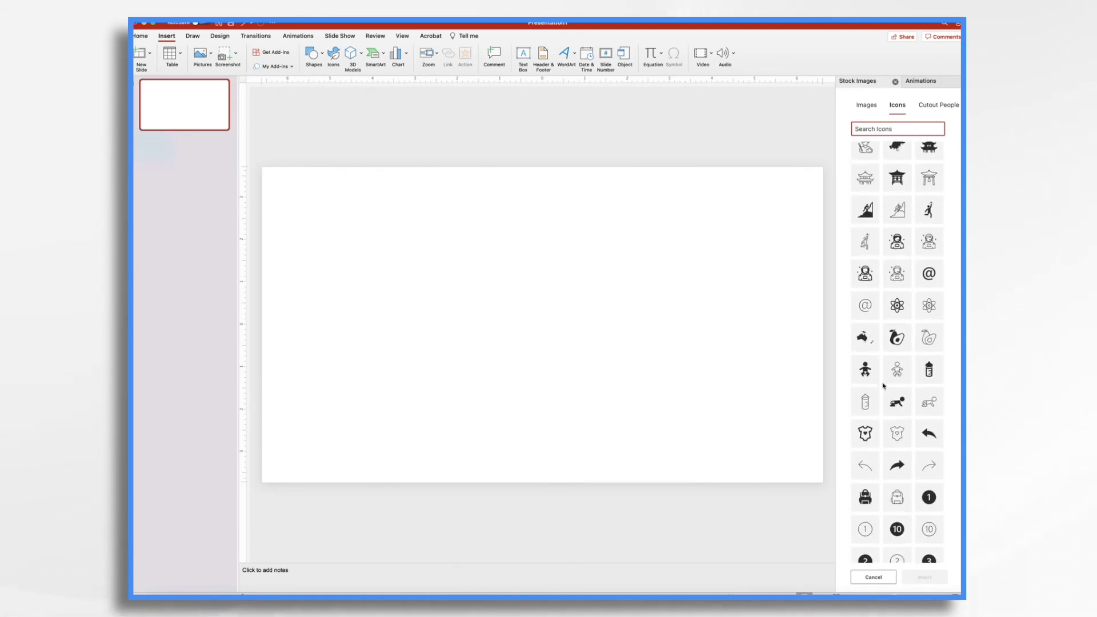
{"action": "scroll", "coordinate": [883, 386], "scroll_direction": "down", "scroll_amount": 12}
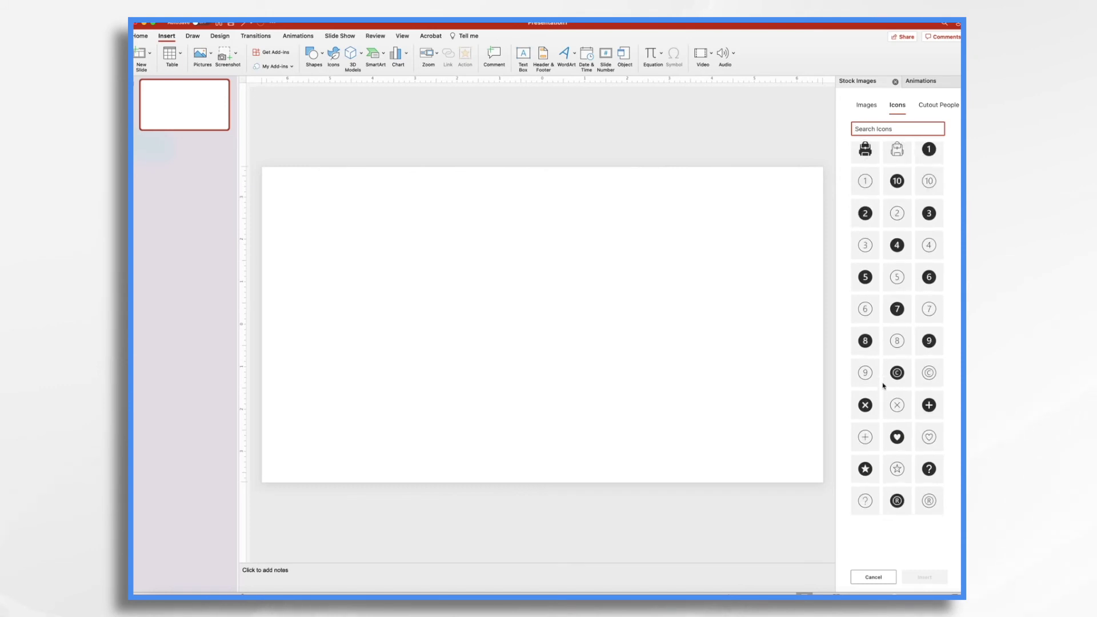
{"action": "scroll", "coordinate": [883, 386], "scroll_direction": "down", "scroll_amount": 10}
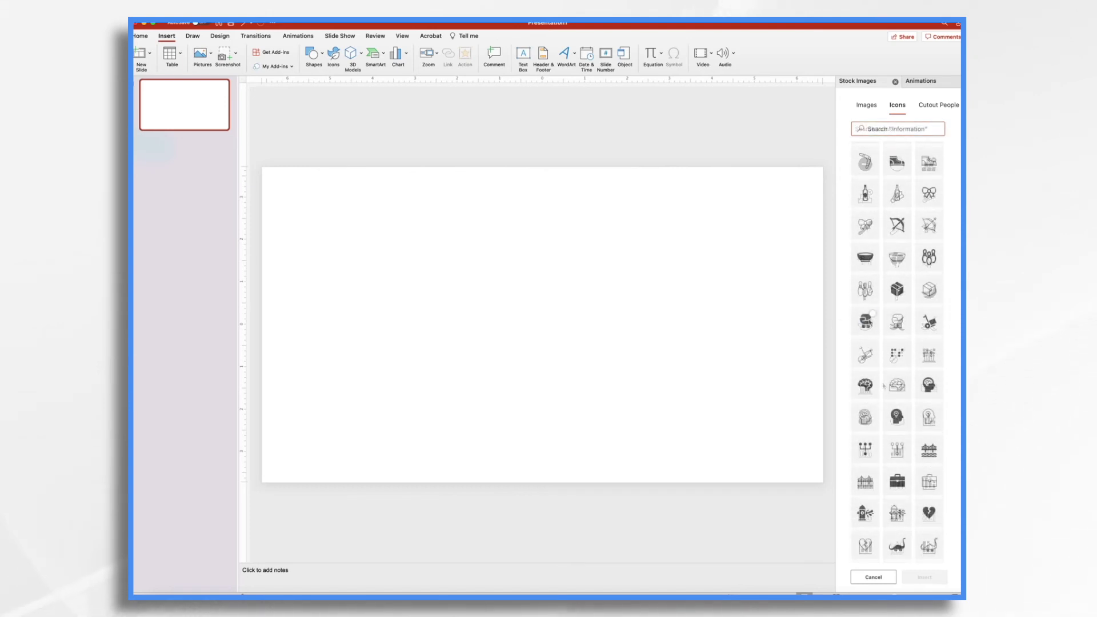
- Insert the boxing glove icon, enlarge it to about 8.81 inches, and fill it dark red
{"action": "left_click", "coordinate": [868, 321]}
{"action": "left_click", "coordinate": [923, 578]}
{"action": "left_click_drag", "start_coordinate": [564, 345], "coordinate": [722, 497]}
{"action": "left_click_drag", "start_coordinate": [654, 421], "coordinate": [495, 309]}
{"action": "left_click_drag", "start_coordinate": [571, 392], "coordinate": [576, 356]}
{"action": "left_click", "coordinate": [399, 57]}
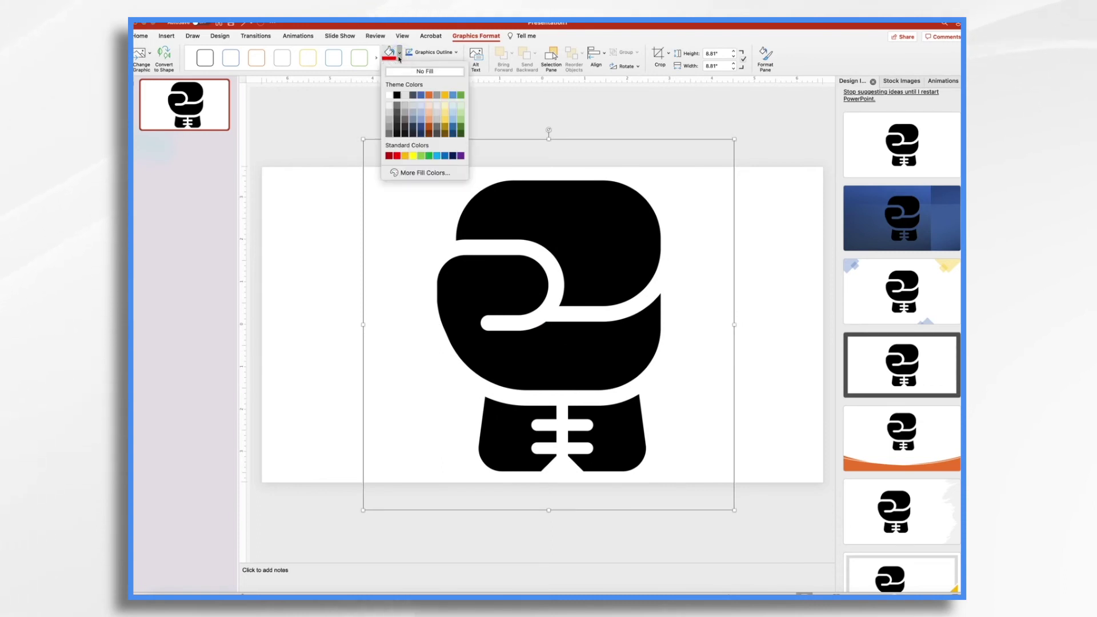
{"action": "left_click", "coordinate": [389, 157]}
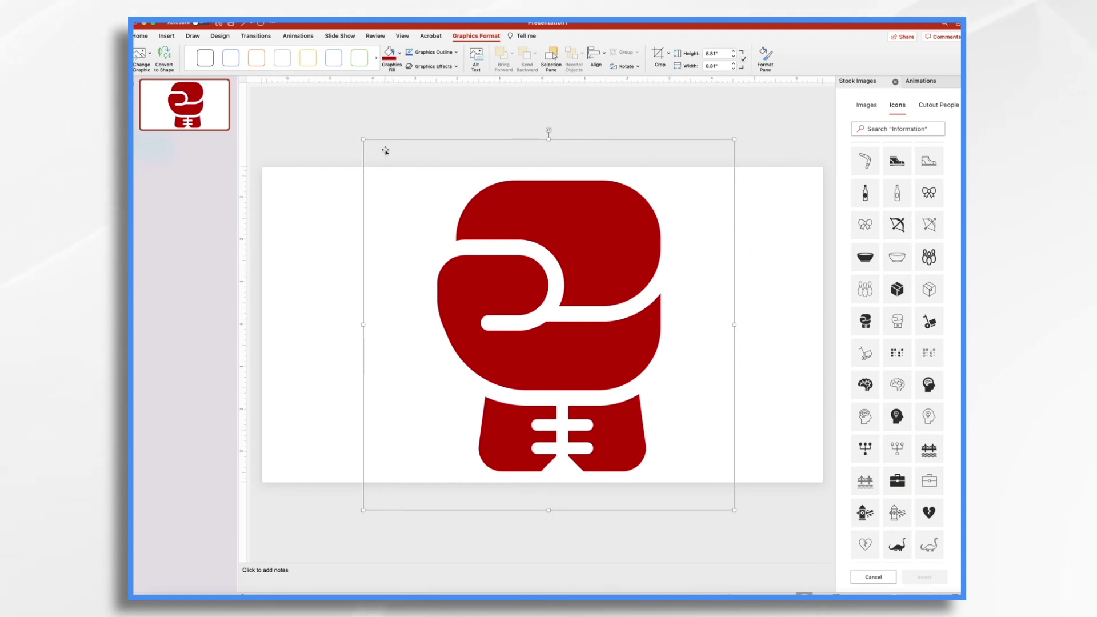
- Preview Blinds, Checkerboard, Grow/Shrink, Spin and Spiral In, then apply Basic Zoom entrance to the glove
{"action": "left_click", "coordinate": [301, 36]}
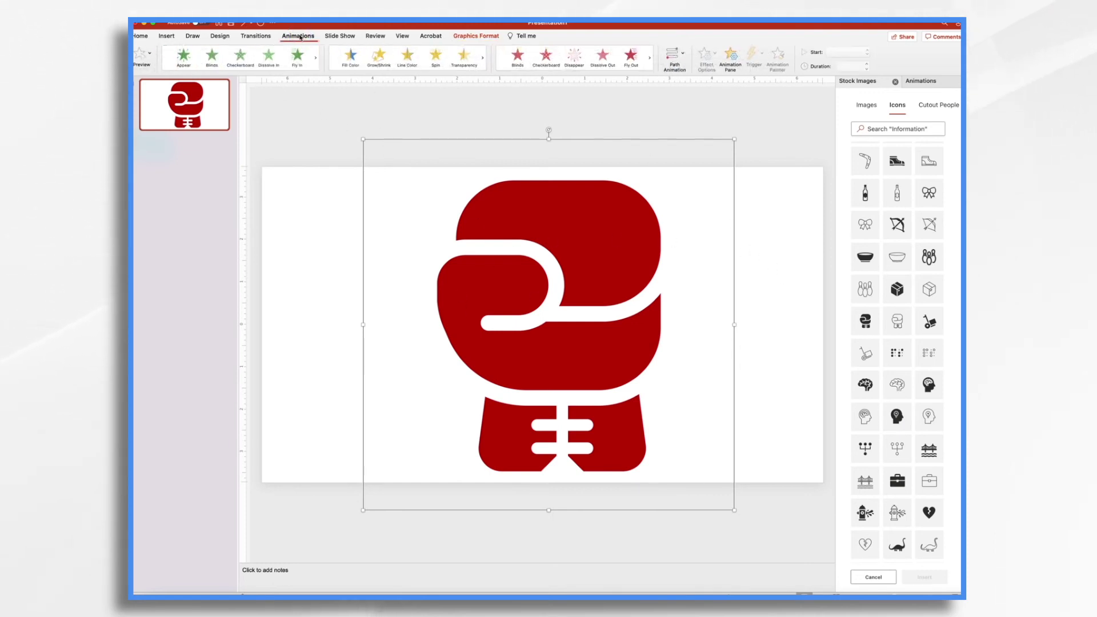
{"action": "left_click", "coordinate": [518, 56]}
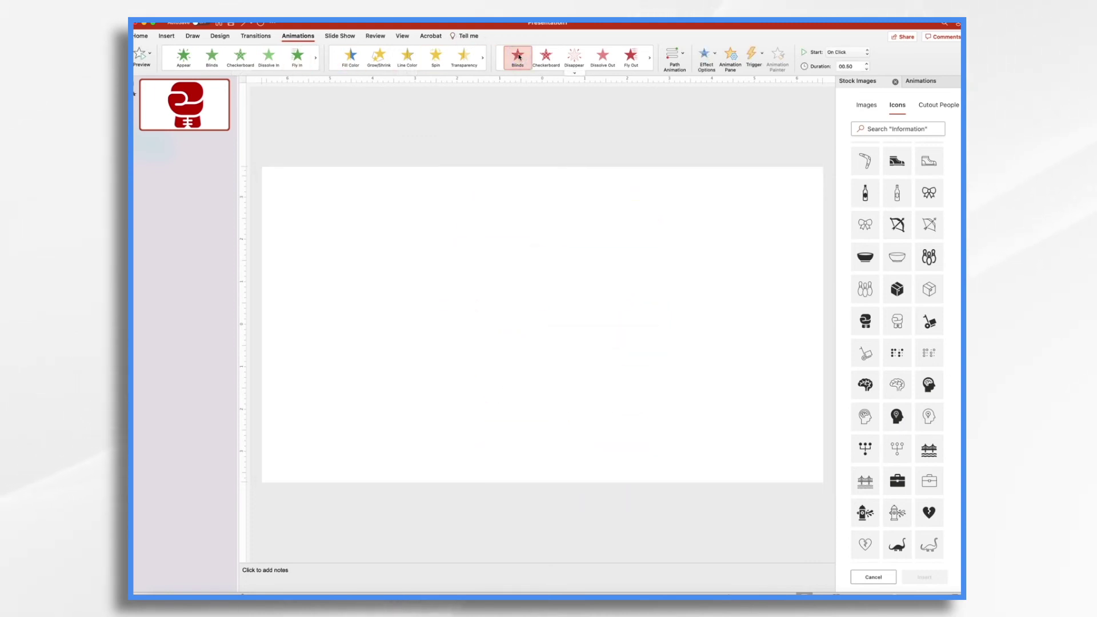
{"action": "left_click", "coordinate": [549, 57]}
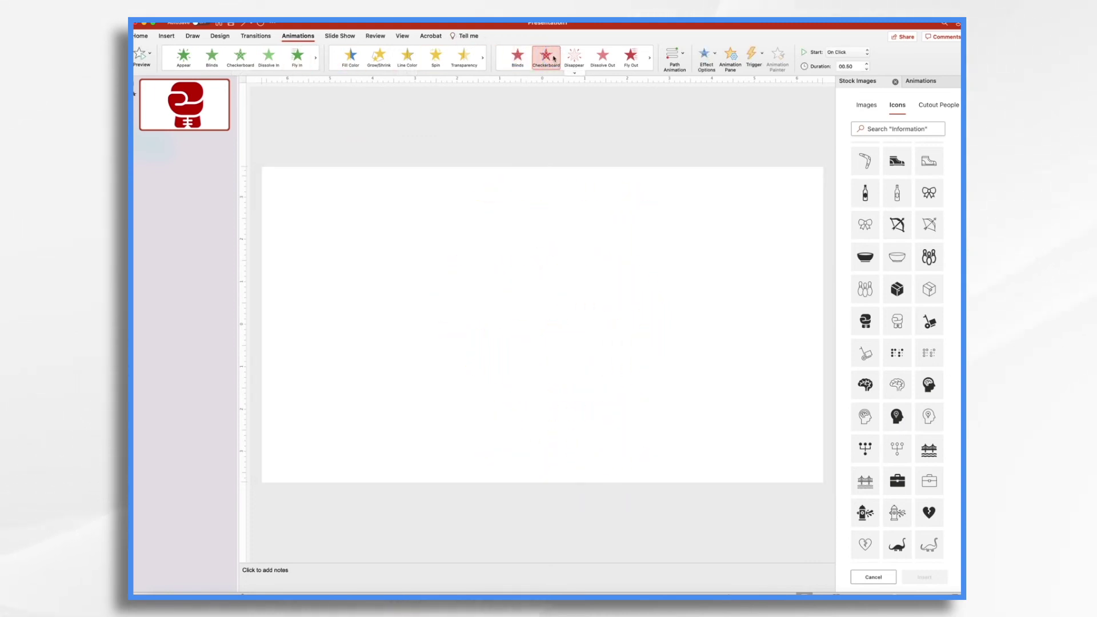
{"action": "left_click", "coordinate": [376, 59]}
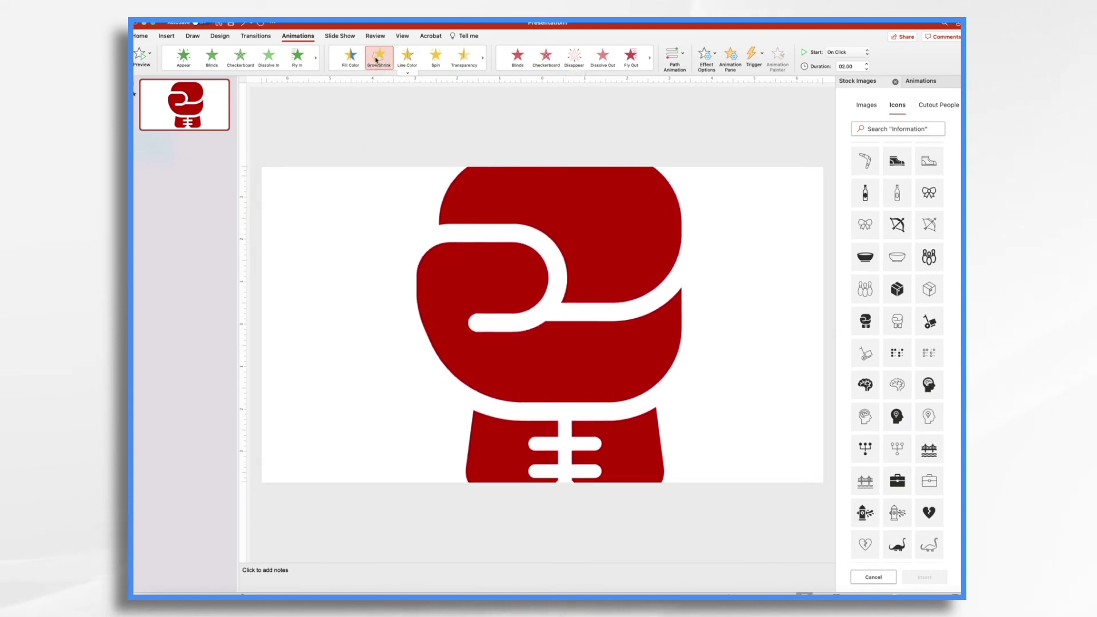
{"action": "left_click", "coordinate": [437, 58]}
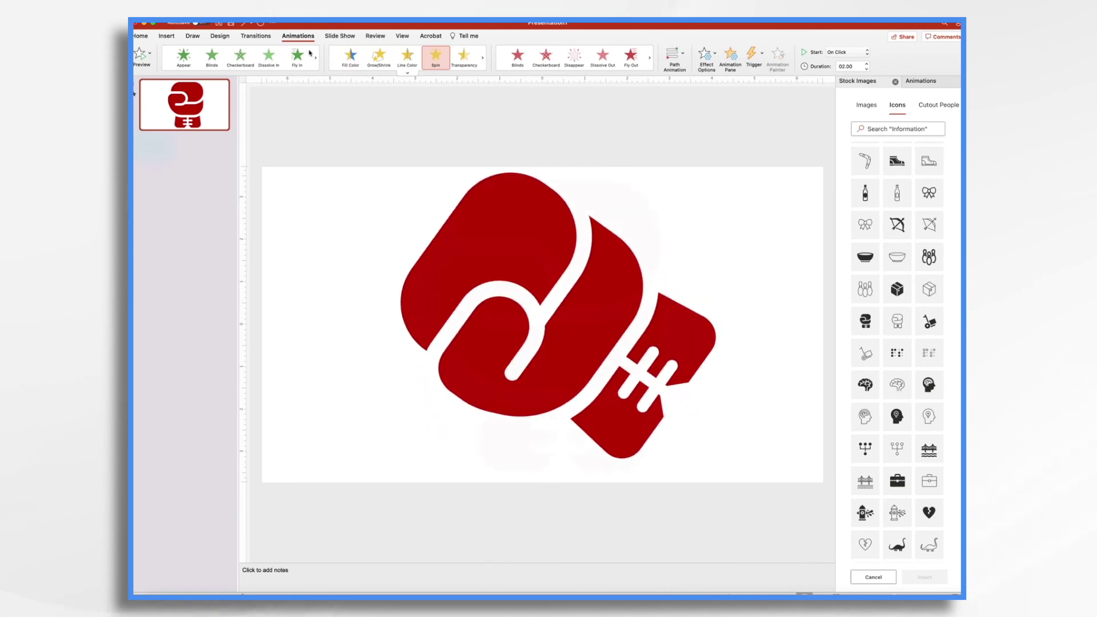
{"action": "left_click", "coordinate": [241, 72]}
{"action": "left_click", "coordinate": [205, 282]}
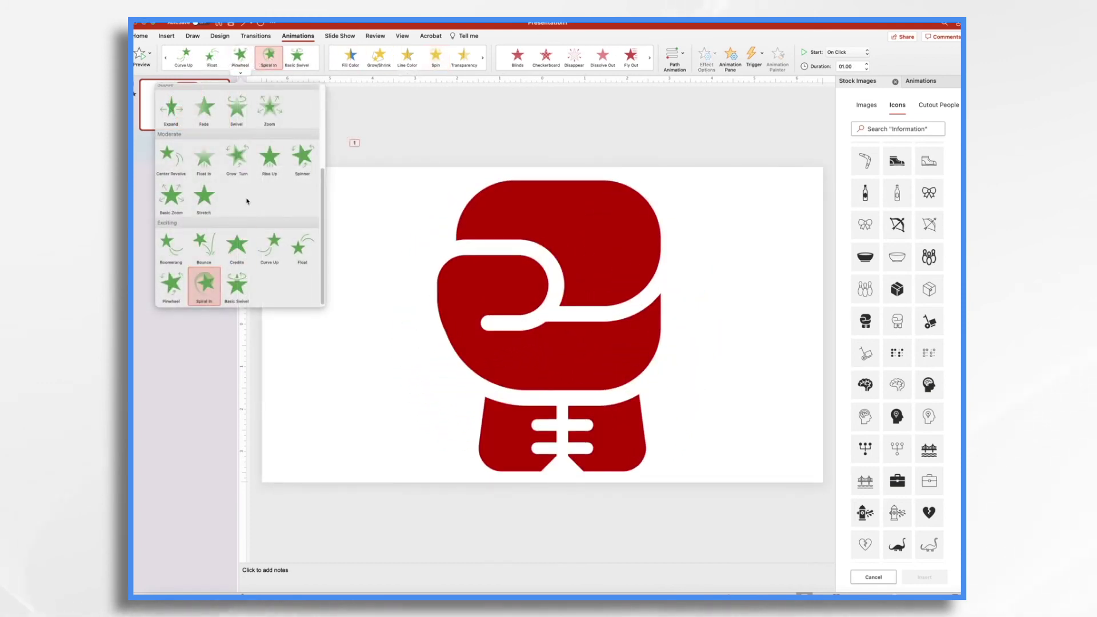
{"action": "scroll", "coordinate": [171, 188], "scroll_direction": "up", "scroll_amount": 2}
{"action": "left_click", "coordinate": [173, 227]}
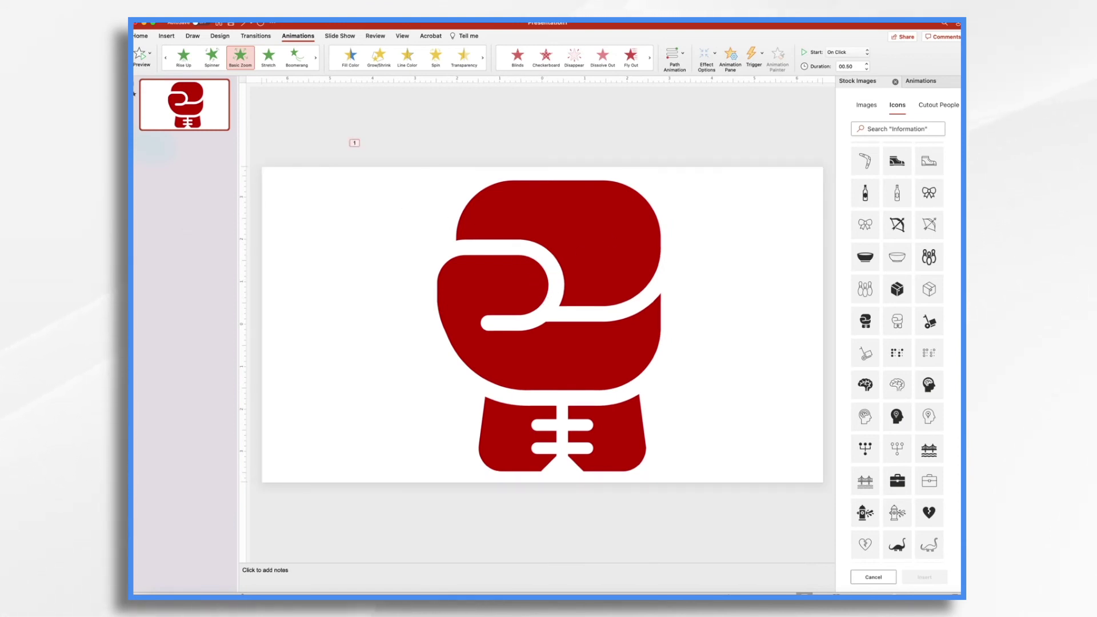
- Export the slide as a transparent-background Animated GIF named 'Boxing Glove Animated GIF'
{"action": "left_click", "coordinate": [143, 23]}
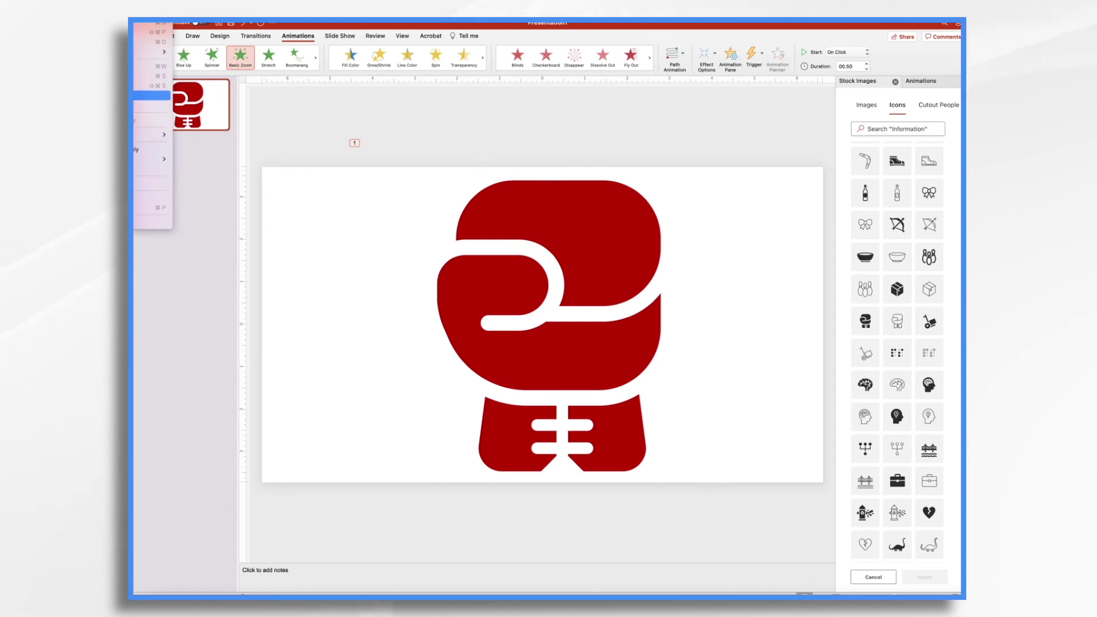
{"action": "left_click", "coordinate": [143, 105]}
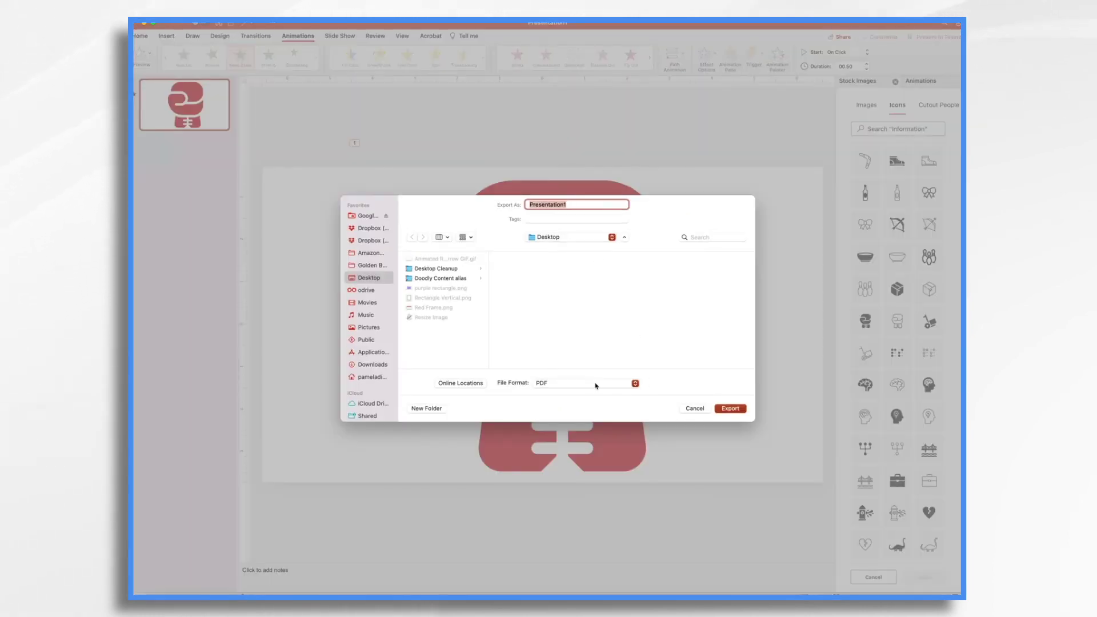
{"action": "left_click", "coordinate": [595, 383]}
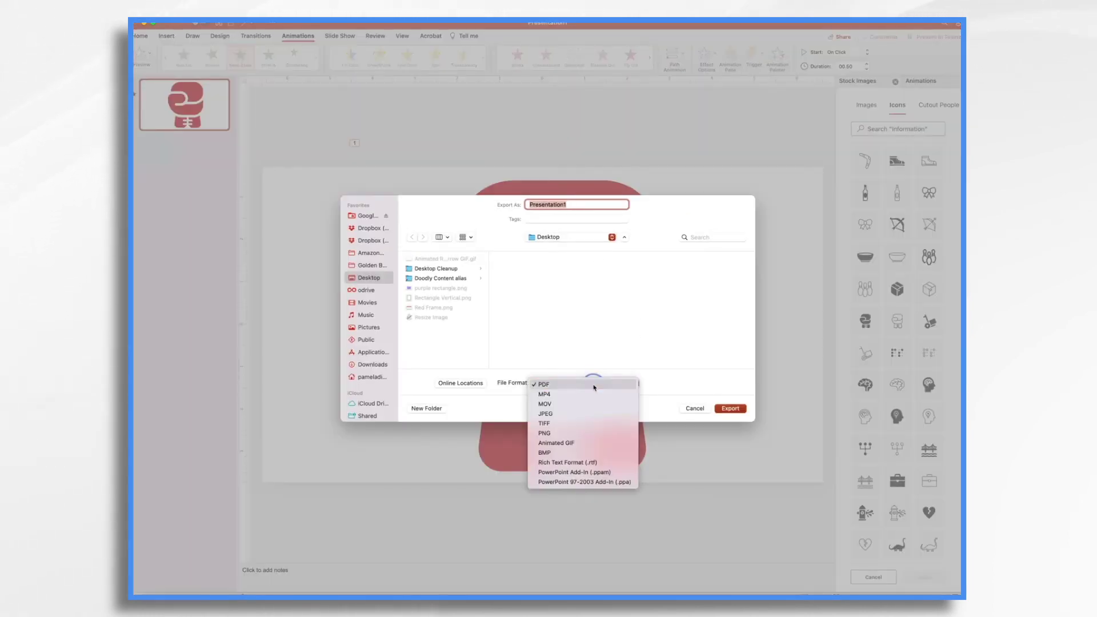
{"action": "left_click", "coordinate": [563, 444]}
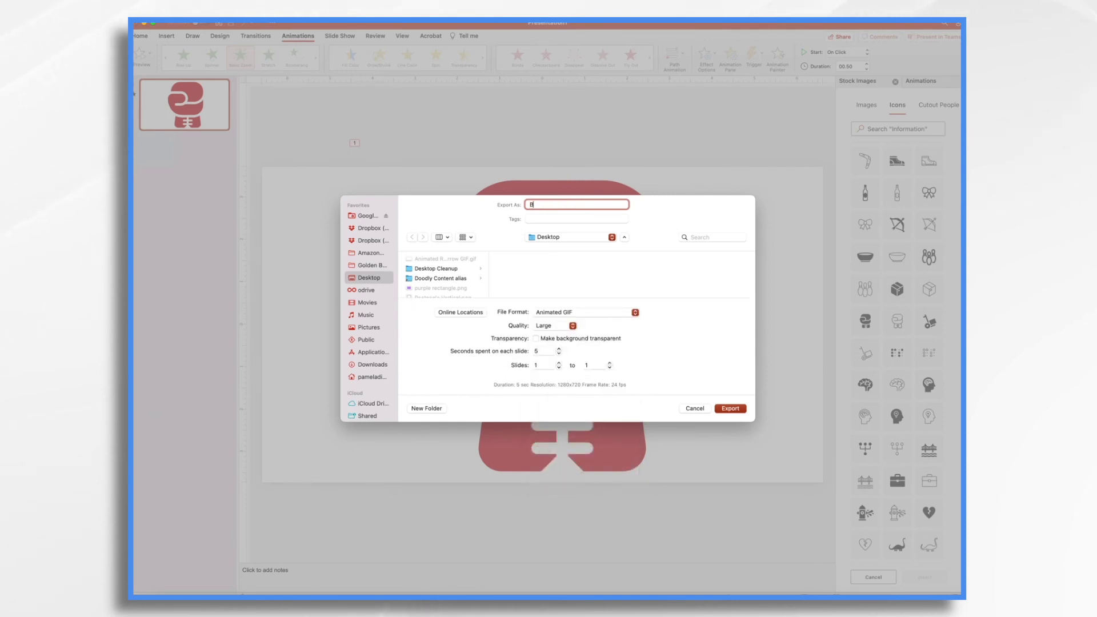
{"action": "type", "text": "ted GIF"}
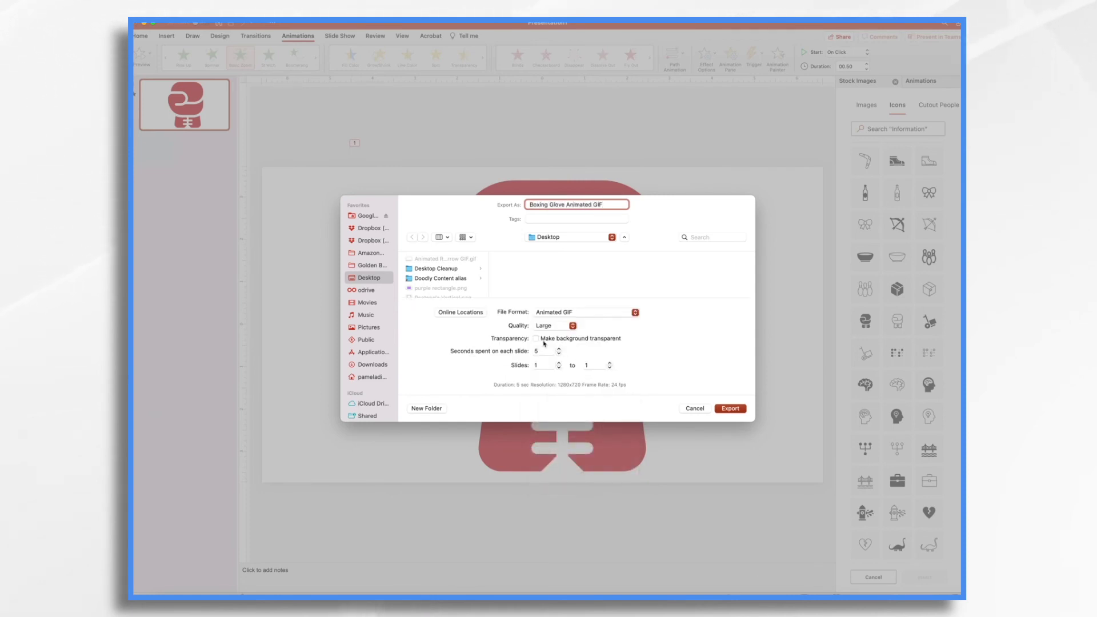
{"action": "left_click", "coordinate": [536, 339]}
{"action": "left_click", "coordinate": [559, 351]}
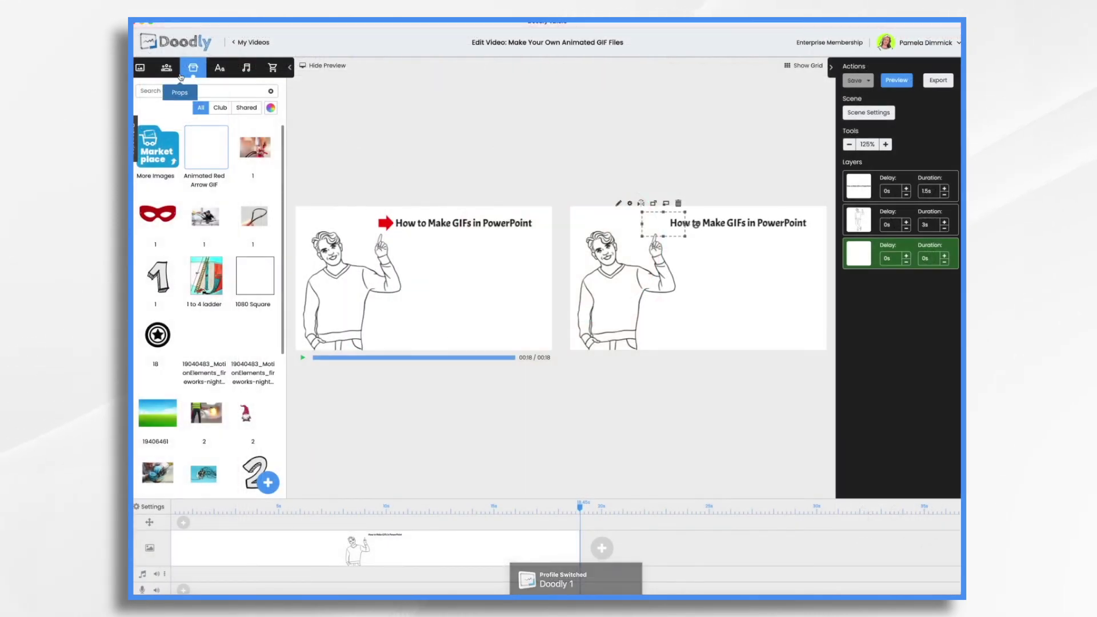
- Upload the Boxing Glove Animated GIF file as a new Doodly prop
{"action": "left_click", "coordinate": [274, 490]}
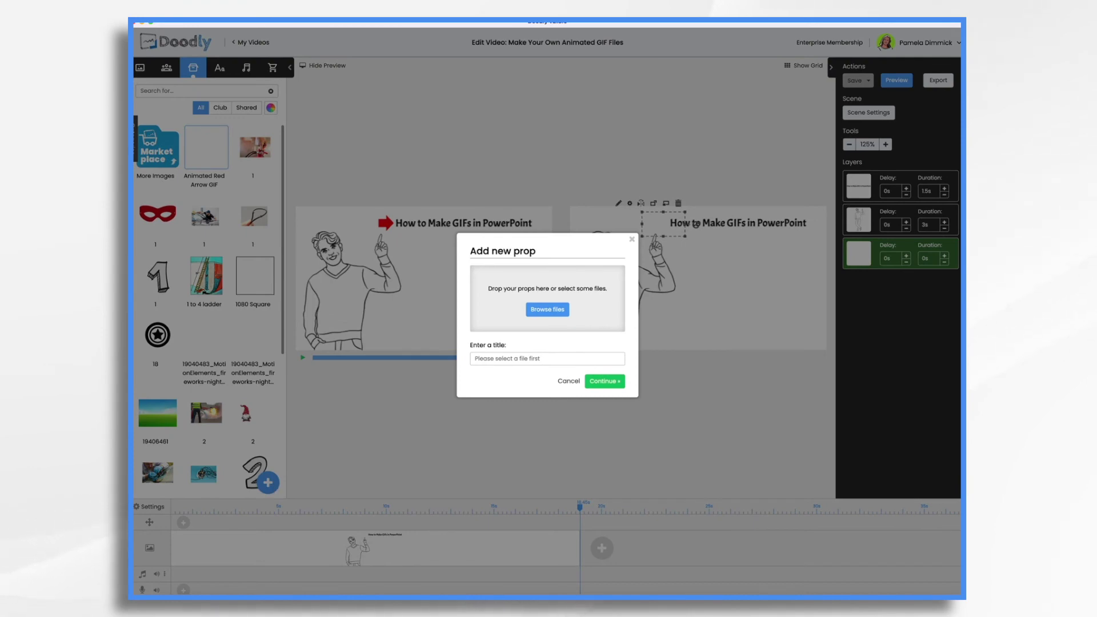
{"action": "left_click_drag", "start_coordinate": [696, 224], "coordinate": [544, 306]}
{"action": "left_click", "coordinate": [598, 391]}
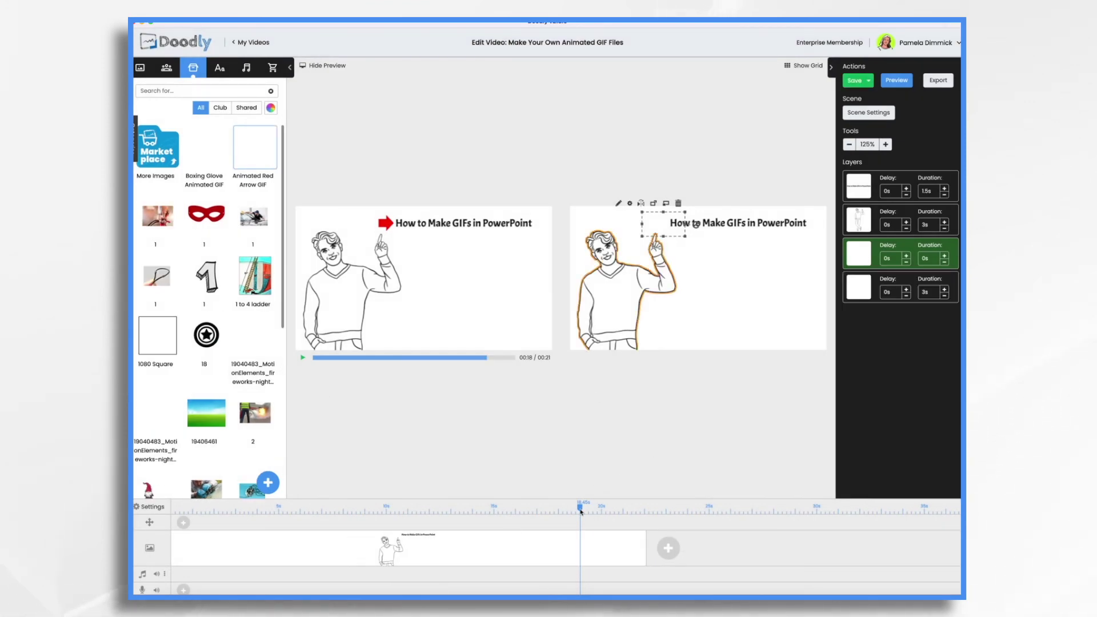
- Preview the scene from about 12 seconds, then move the glove GIF right and down beside the man
{"action": "left_click_drag", "start_coordinate": [581, 512], "coordinate": [437, 509]}
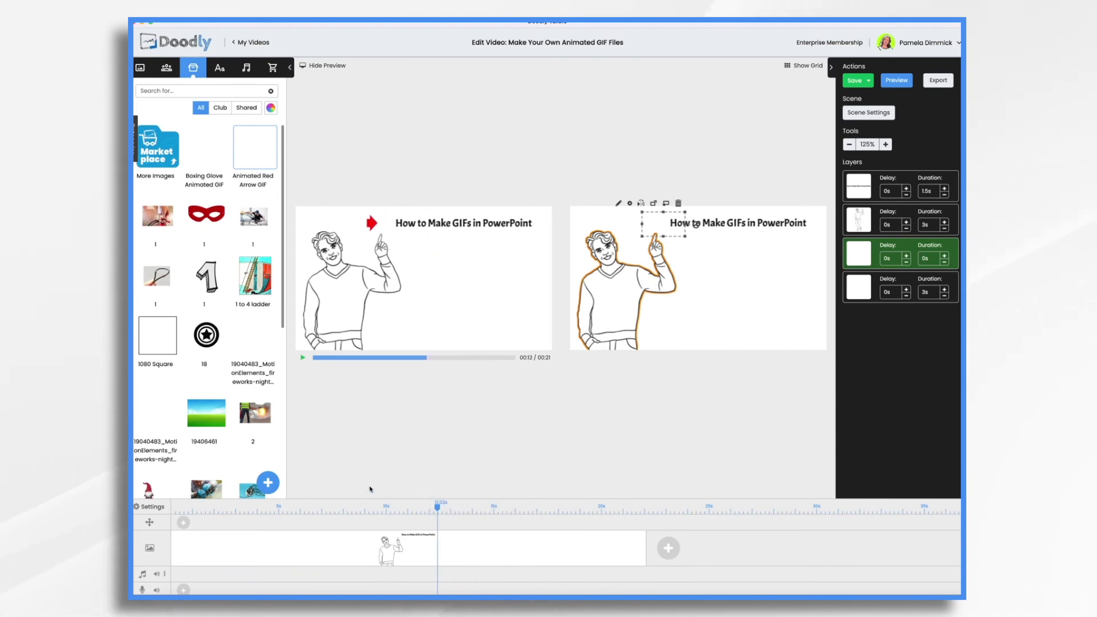
{"action": "left_click", "coordinate": [303, 359]}
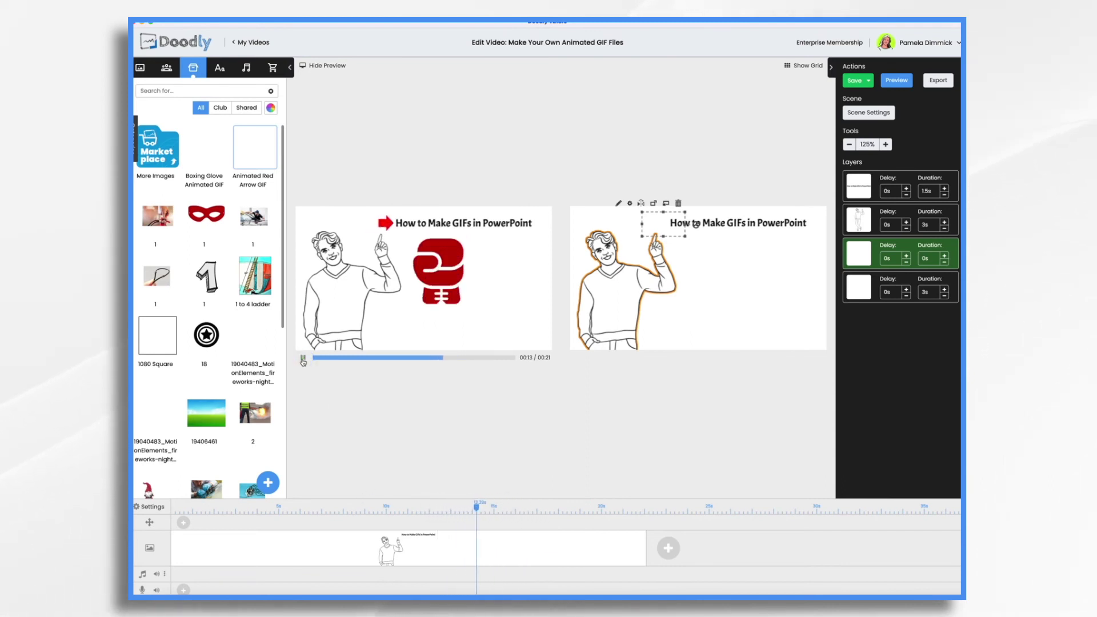
{"action": "left_click", "coordinate": [303, 359]}
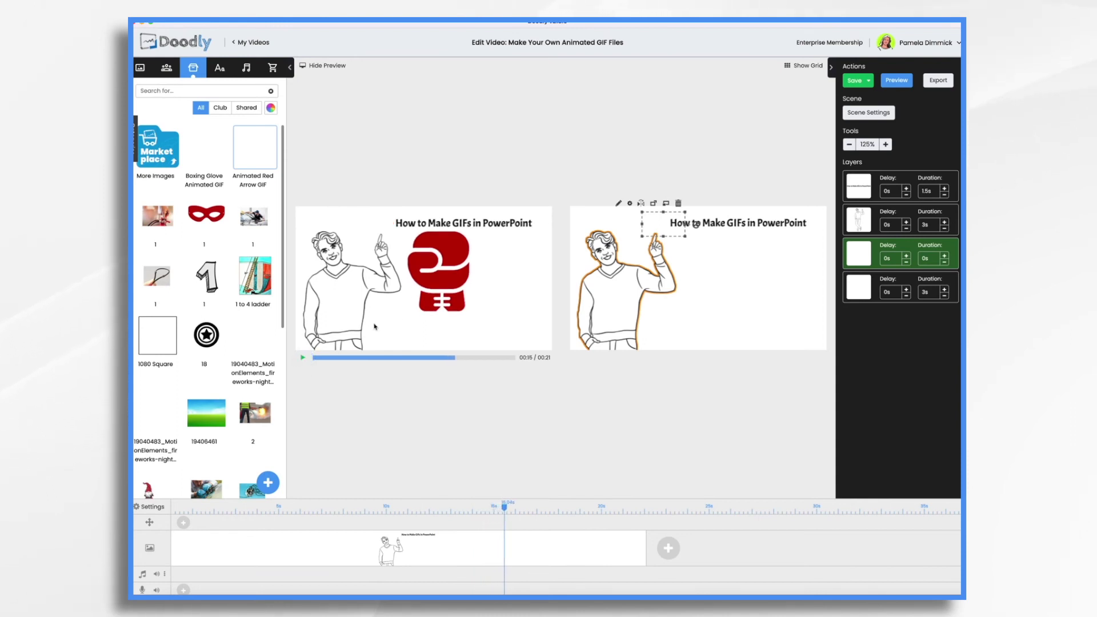
{"action": "left_click", "coordinate": [726, 279]}
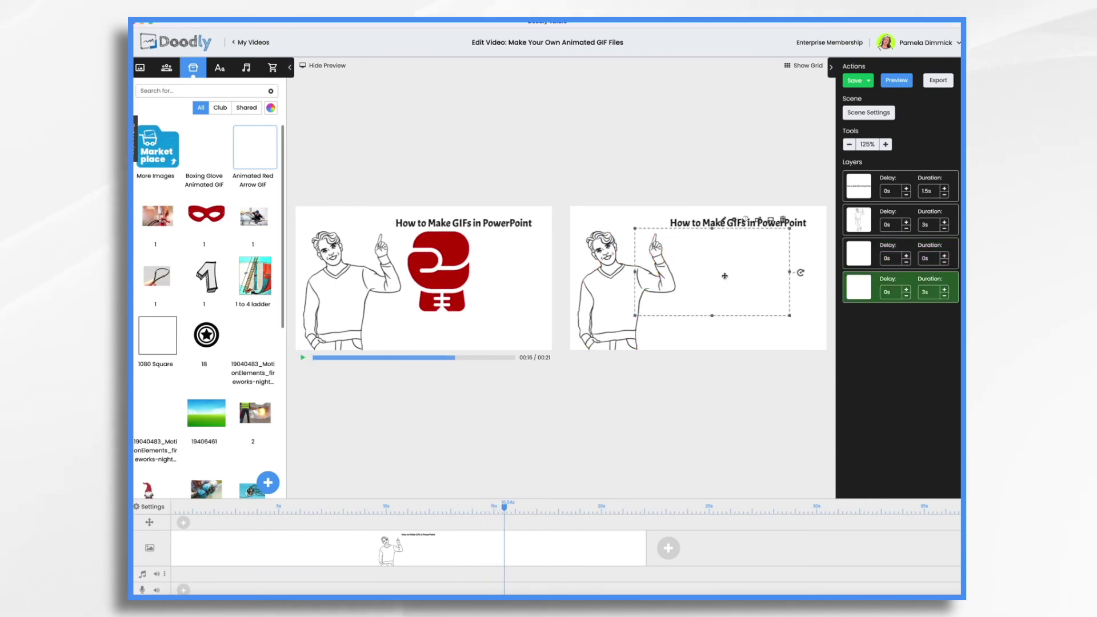
{"action": "left_click_drag", "start_coordinate": [725, 276], "coordinate": [752, 288]}
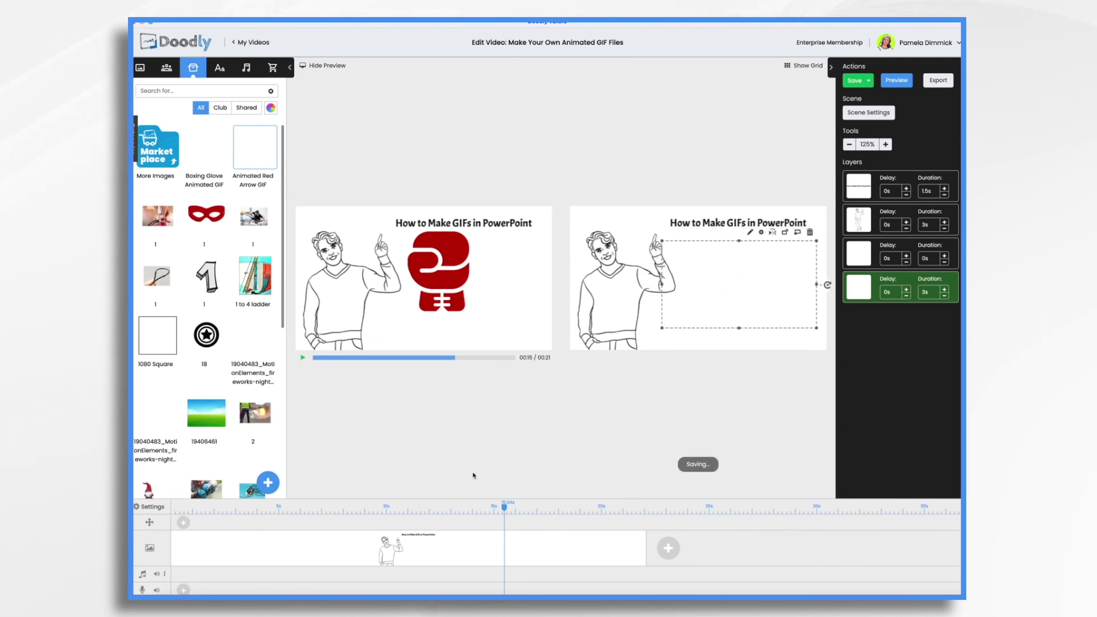
{"action": "left_click_drag", "start_coordinate": [504, 510], "coordinate": [519, 510]}
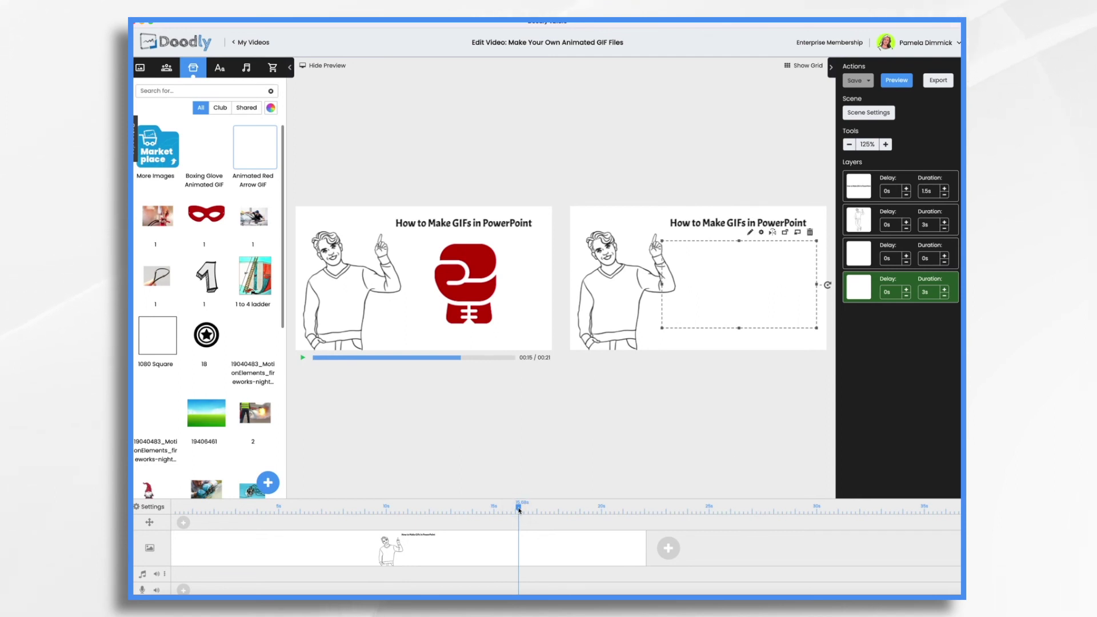
{"action": "left_click", "coordinate": [397, 507]}
{"action": "left_click", "coordinate": [304, 359]}
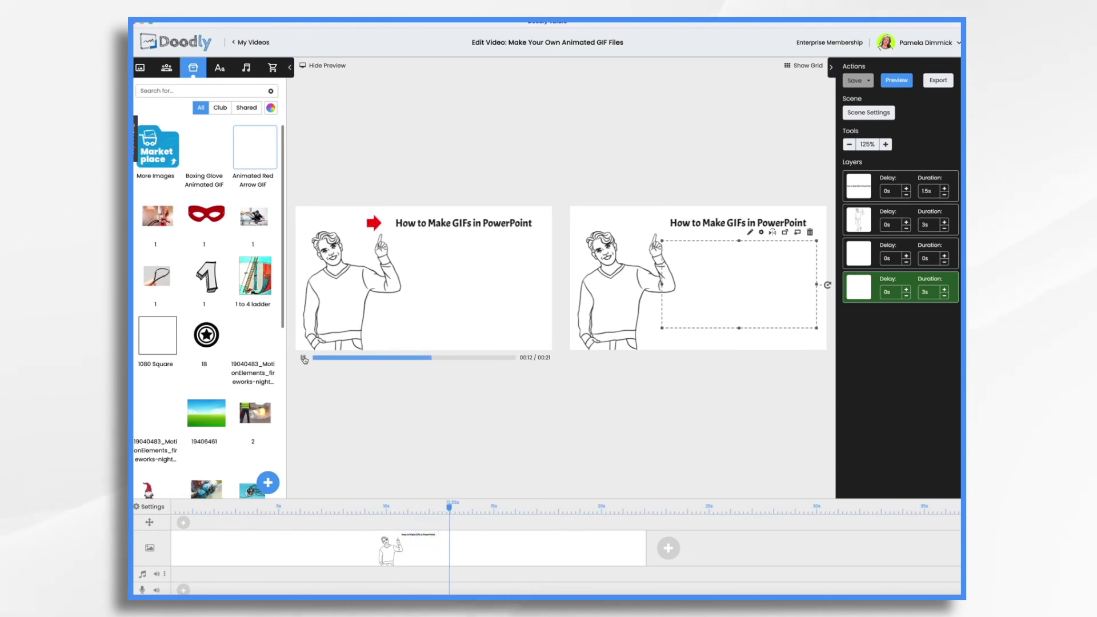